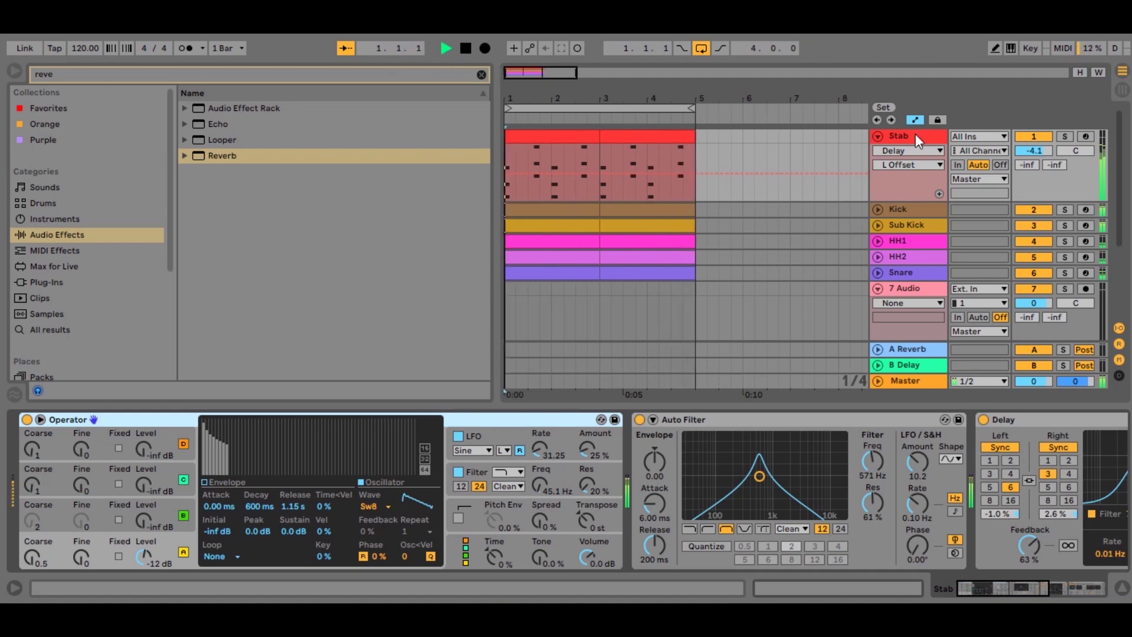
Audition the loop, soloing and unsoloing the Stab track, and stop playback.
left_click(1064, 135)
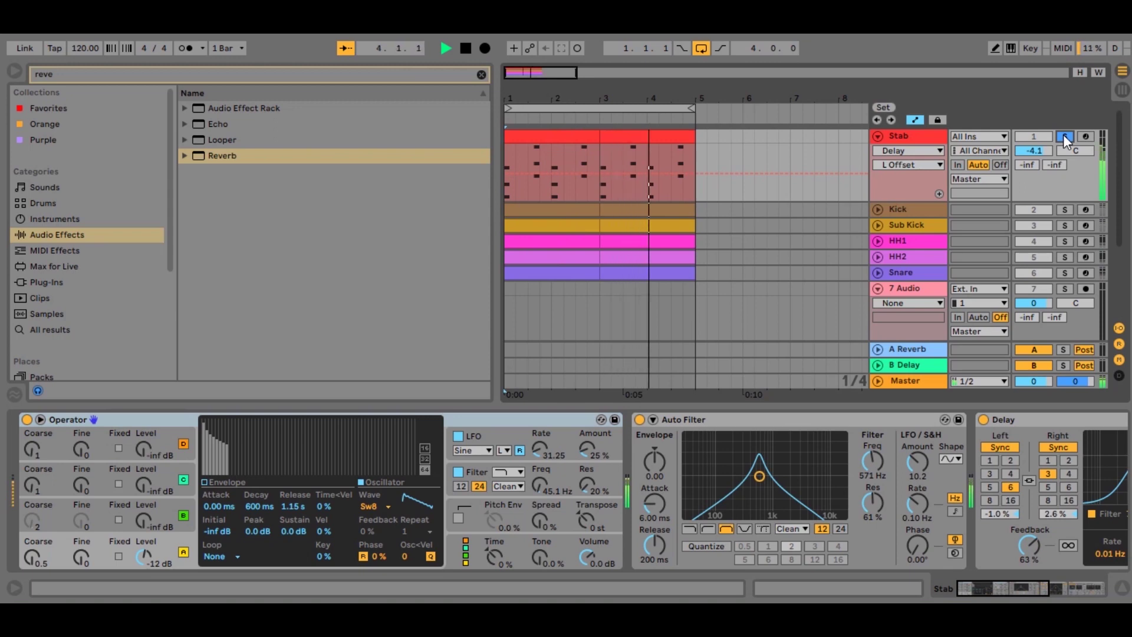
left_click(1063, 134)
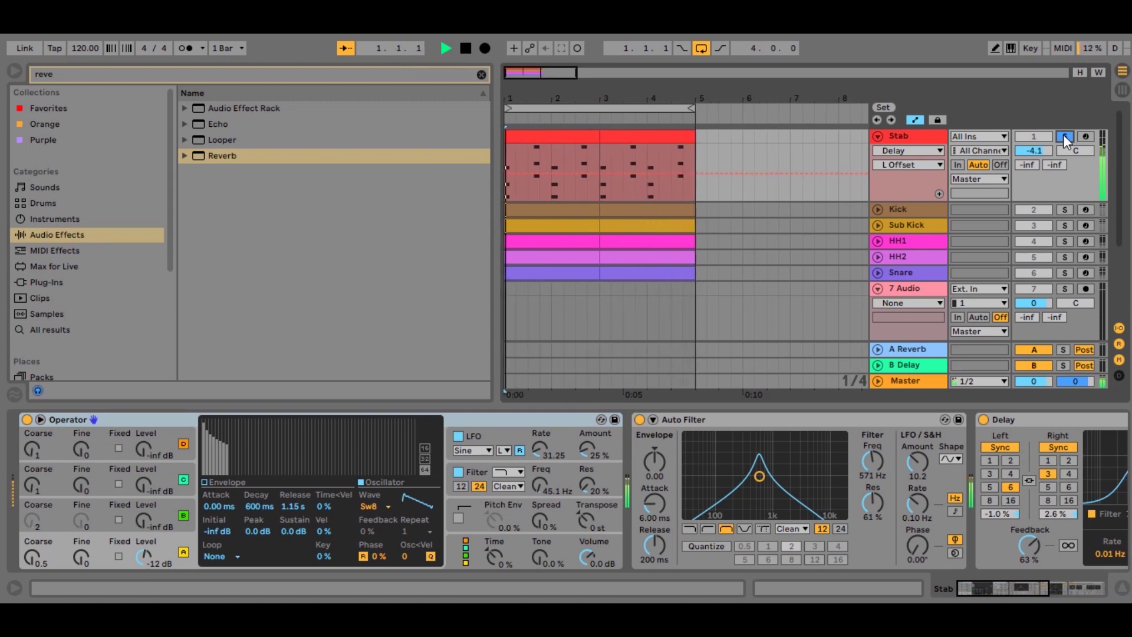
left_click(466, 49)
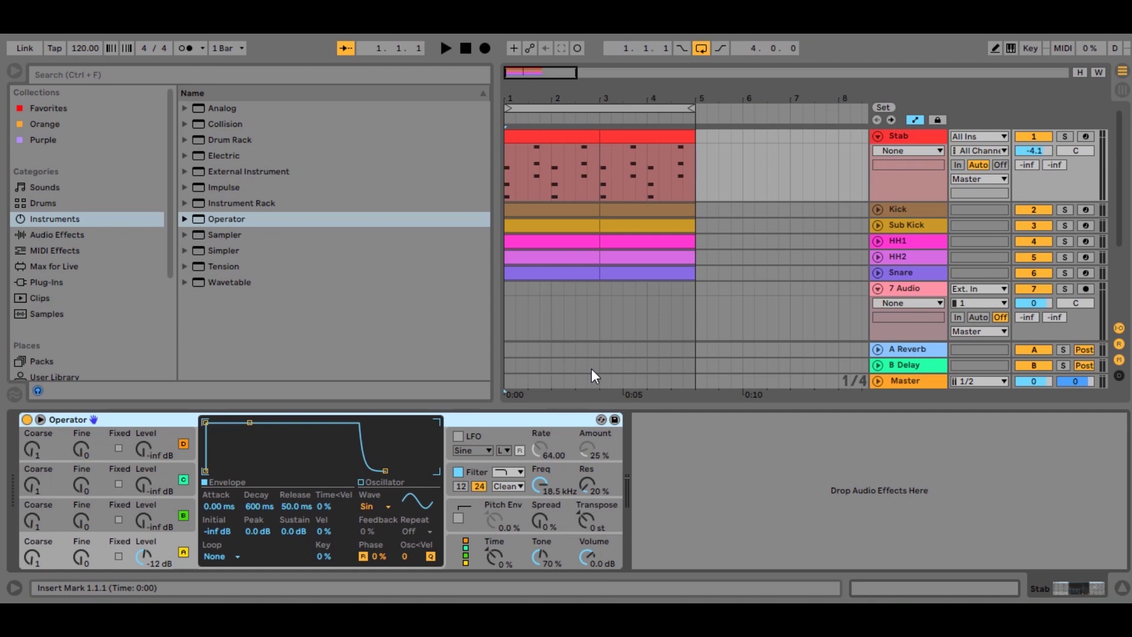
key("space")
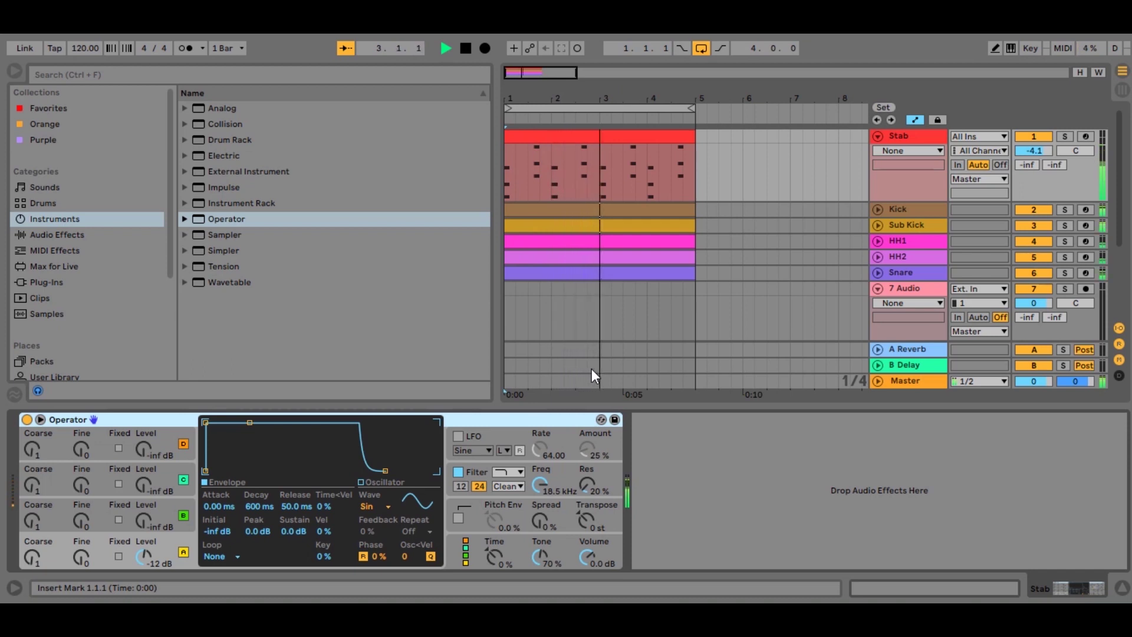
key("space")
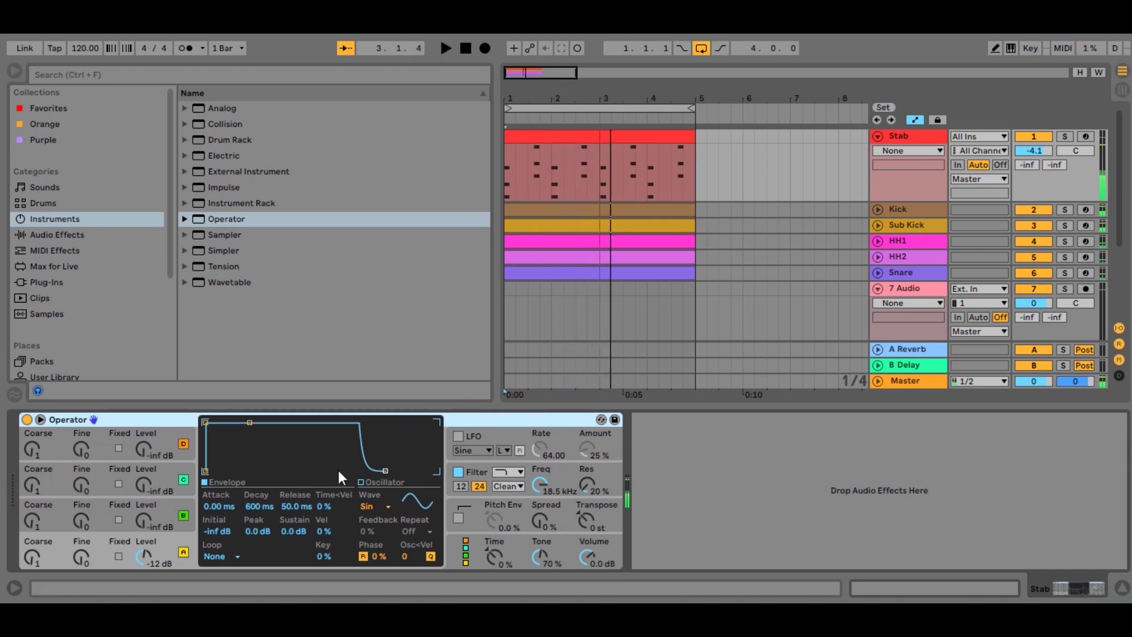
Give Operator's oscillator A the Saw 8 waveform and a Coarse value of 0.5, and audition the loop.
left_click(379, 509)
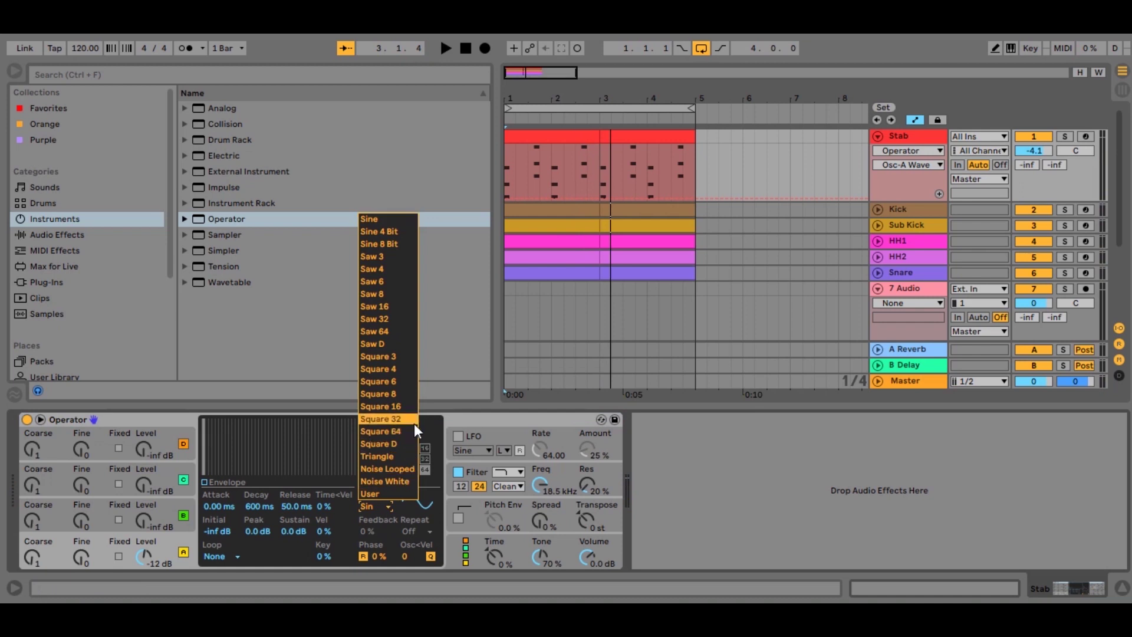
left_click(394, 293)
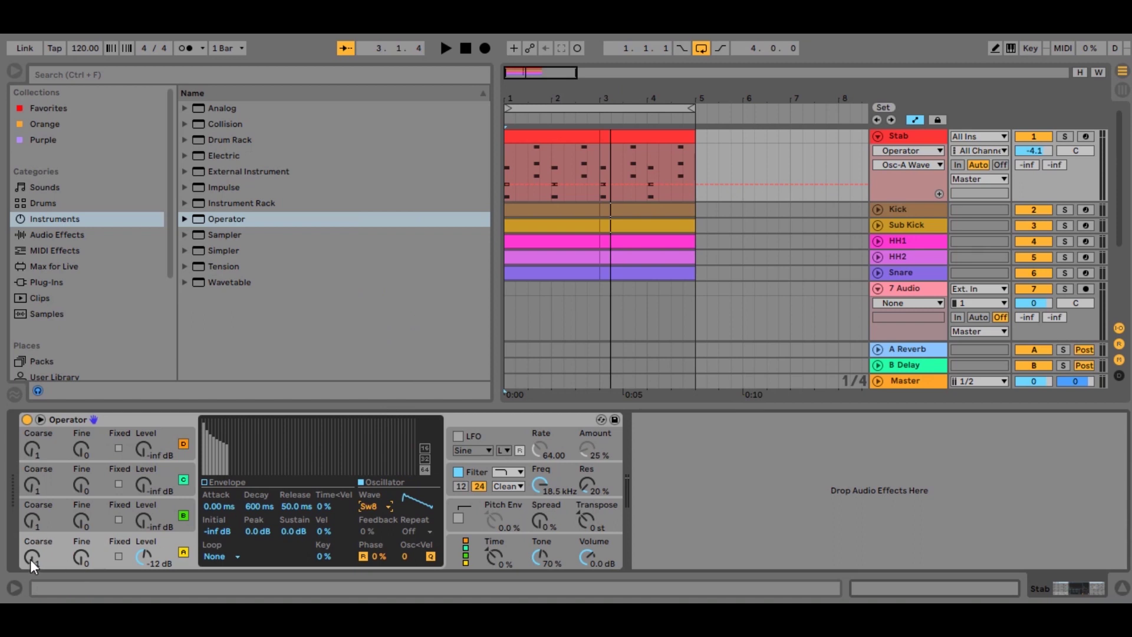
left_click_drag(29, 555, 29, 556)
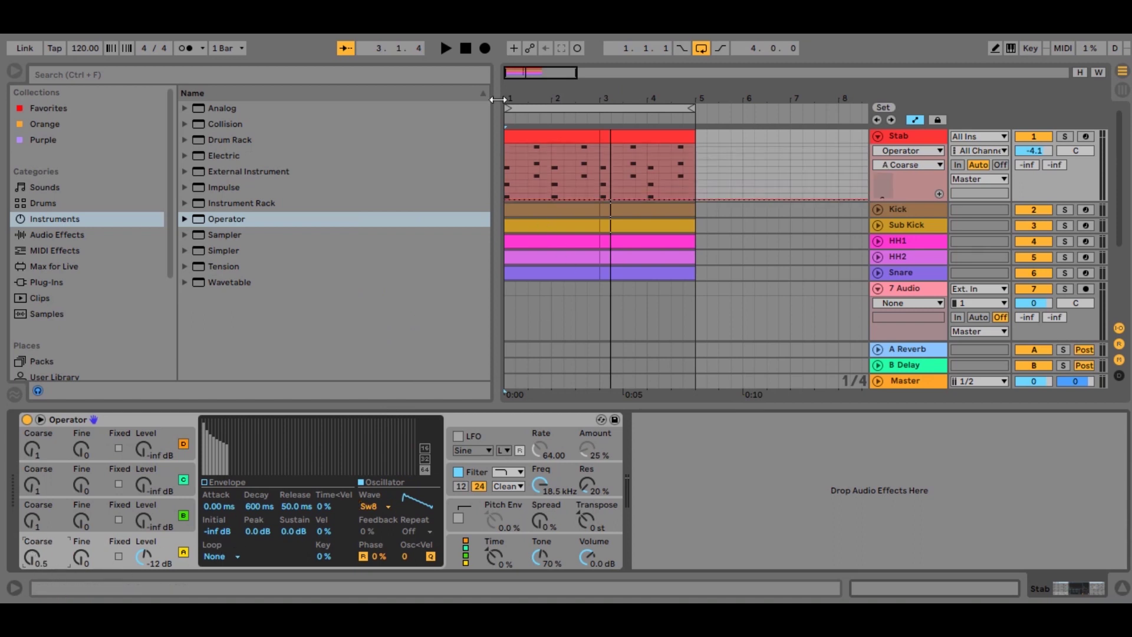
left_click(467, 49)
left_click(447, 50)
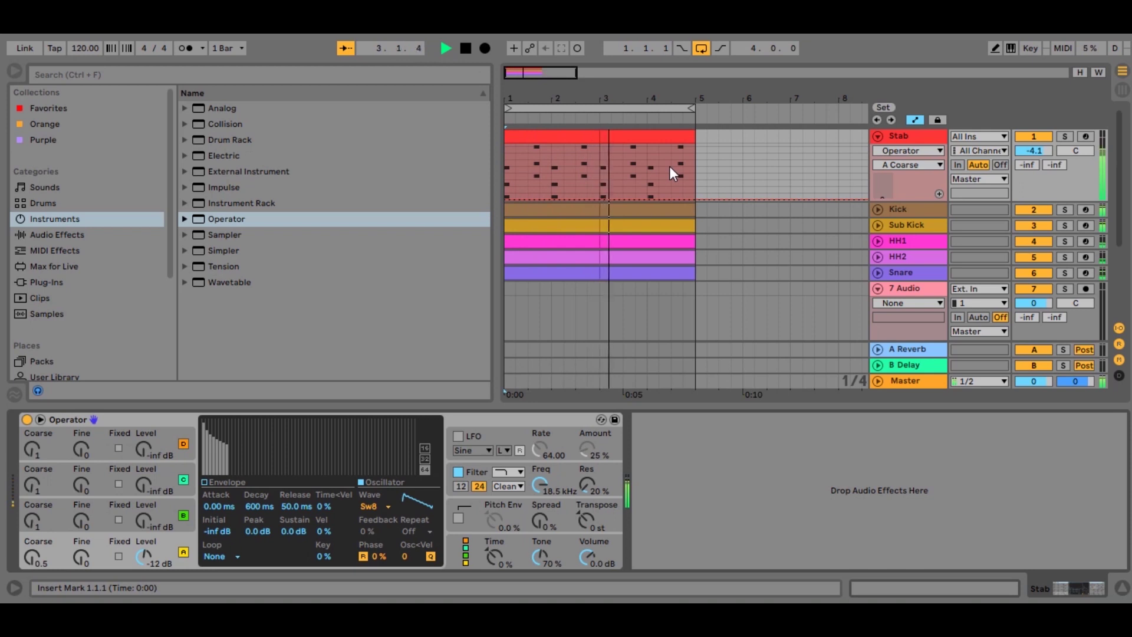
key("space")
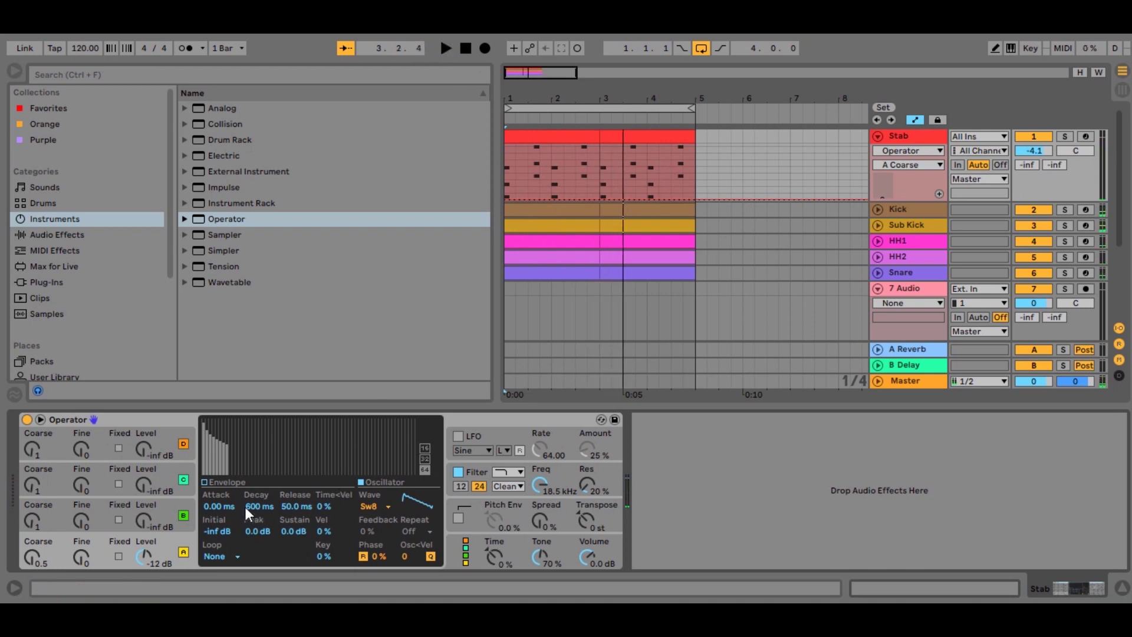
Set the release of oscillator A's envelope to 1.25 s and audition the loop from the start.
left_click(228, 483)
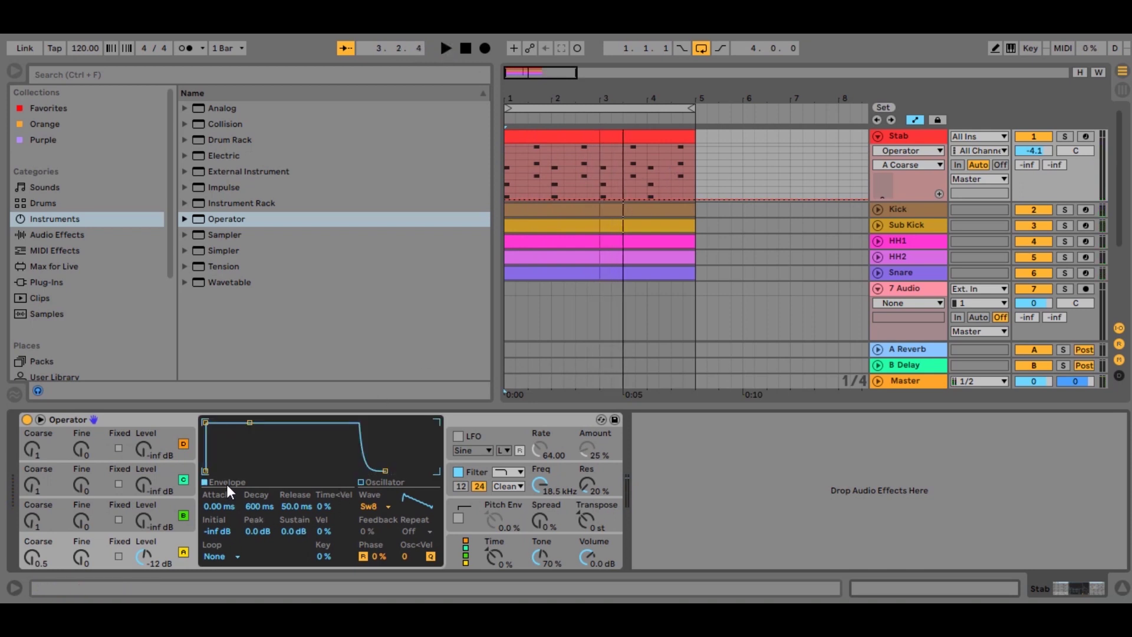
left_click_drag(293, 504, 292, 462)
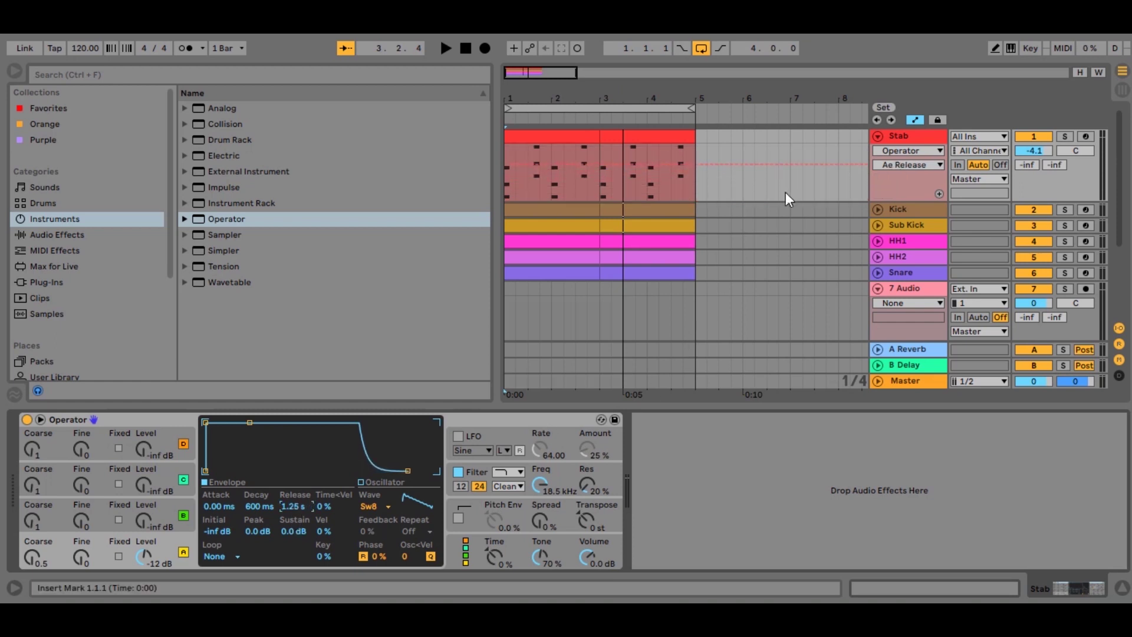
left_click(468, 48)
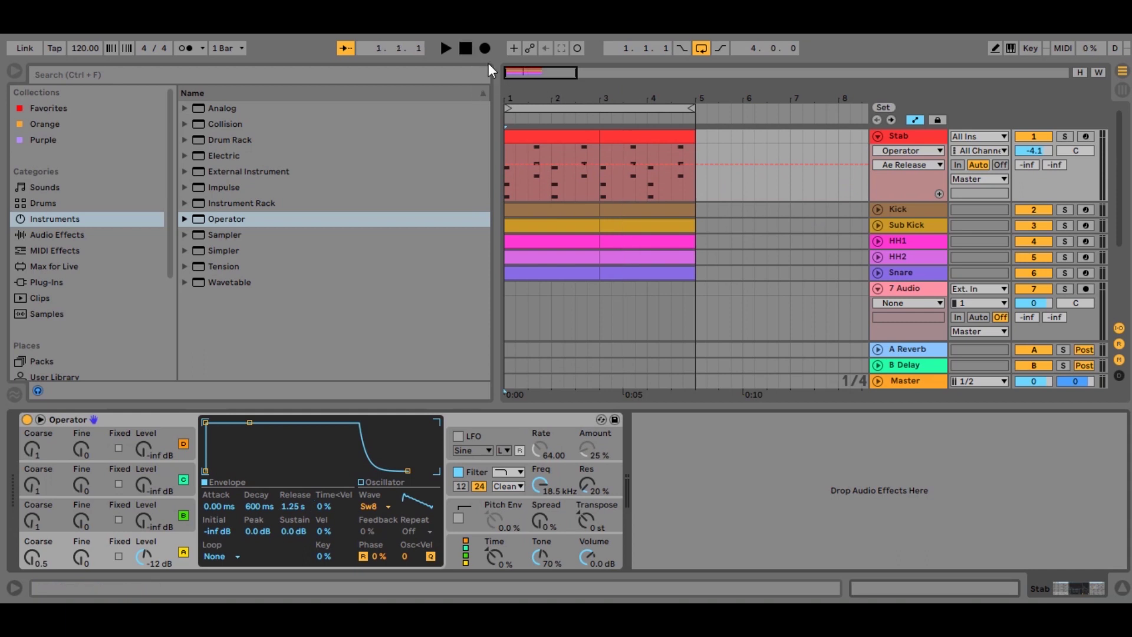
key("space")
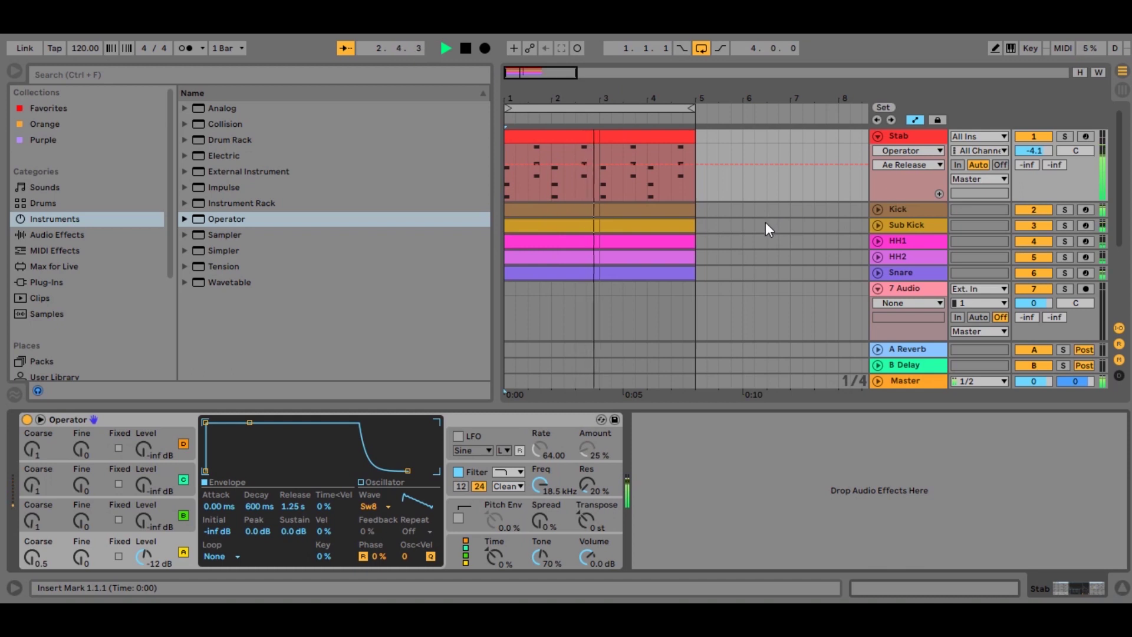
key("space")
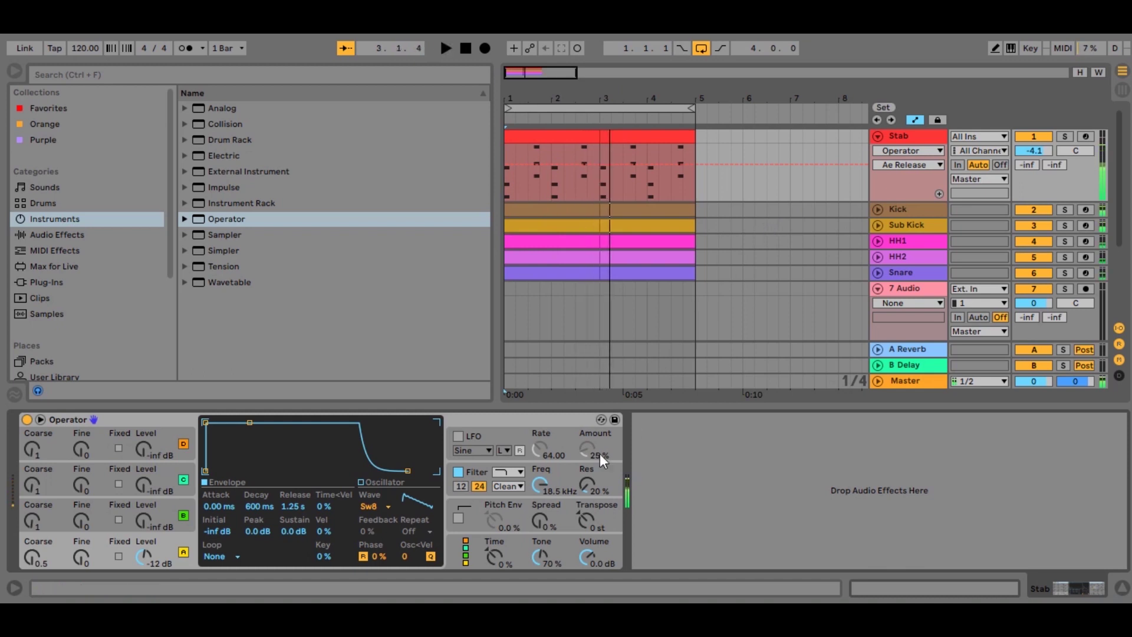
Lower Operator's filter frequency to 153 Hz, set the filter envelope amount to 40%, and start playback.
left_click(550, 471)
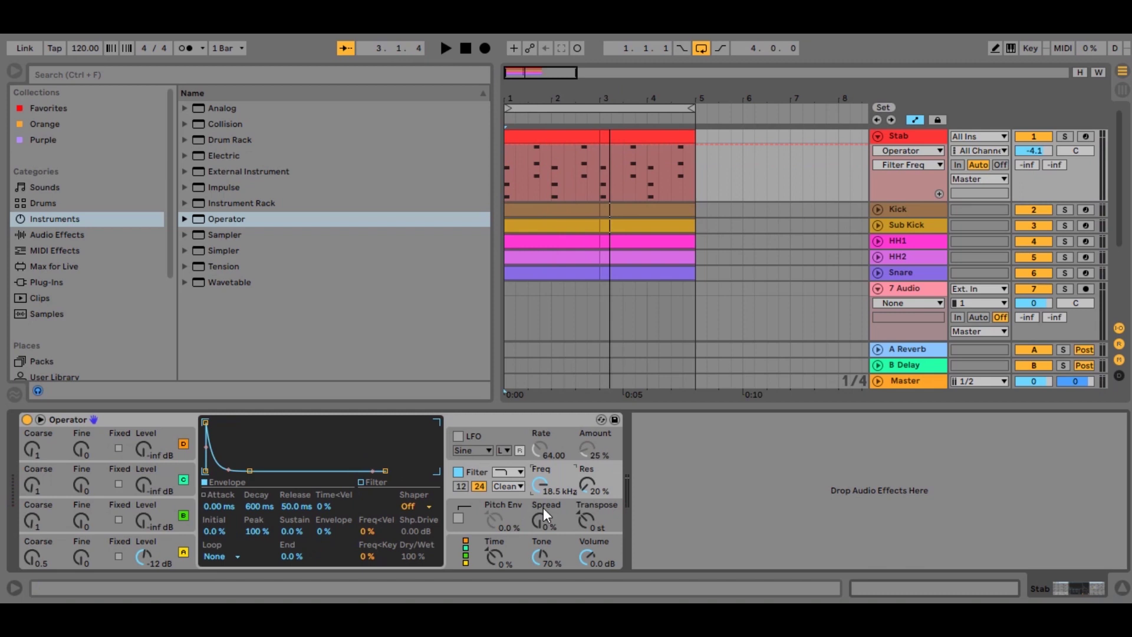
left_click_drag(545, 482, 545, 506)
left_click(321, 533)
left_click_drag(323, 531, 323, 526)
key("space")
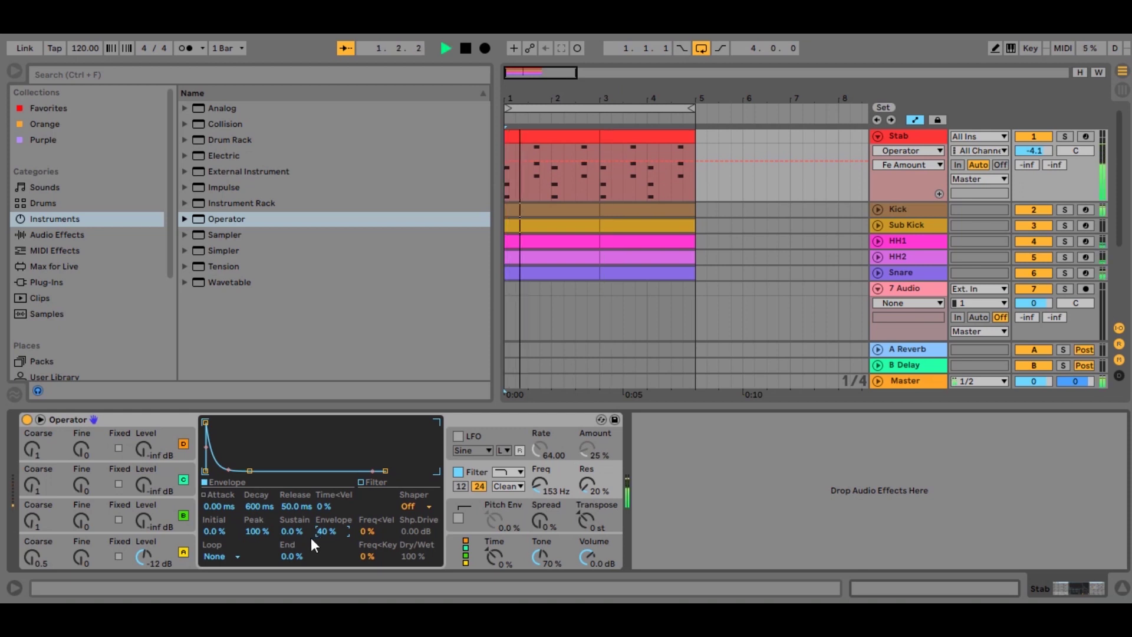
Set the filter envelope's decay to 2.29 s and release to 1.77 s, and raise the filter frequency to 219 Hz.
left_click_drag(261, 509, 261, 460)
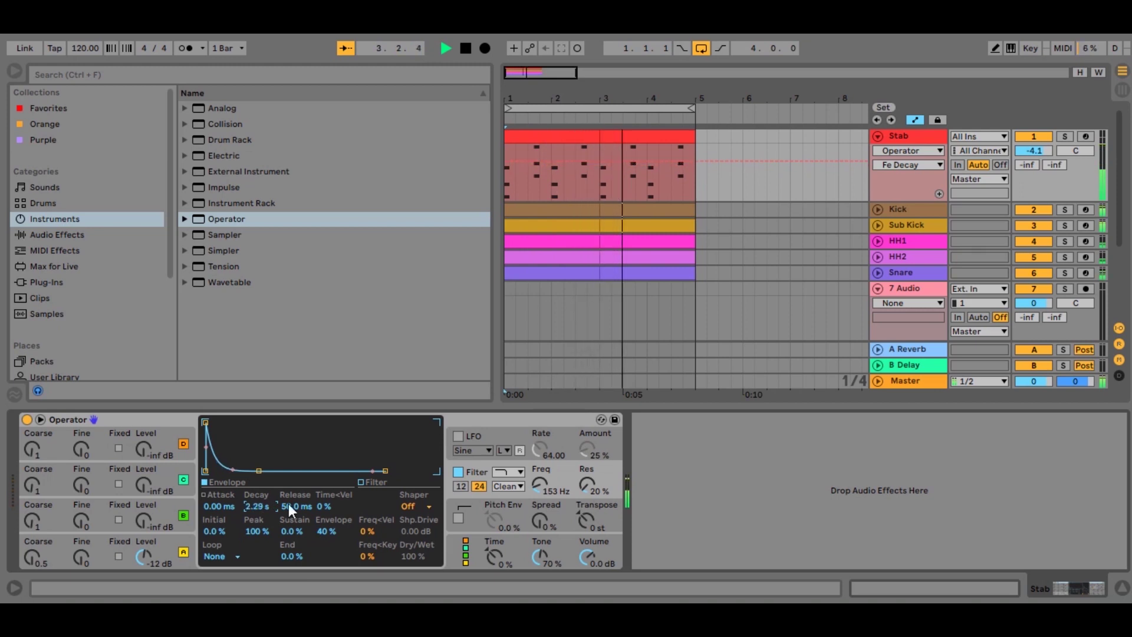
left_click_drag(295, 508, 295, 459)
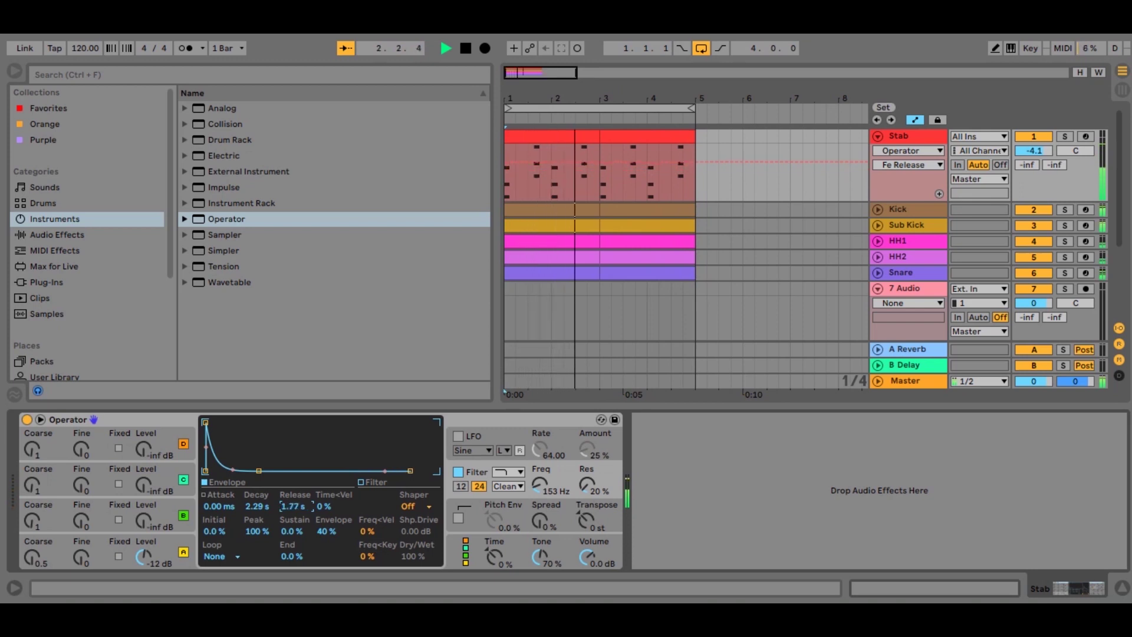
left_click_drag(540, 486, 540, 477)
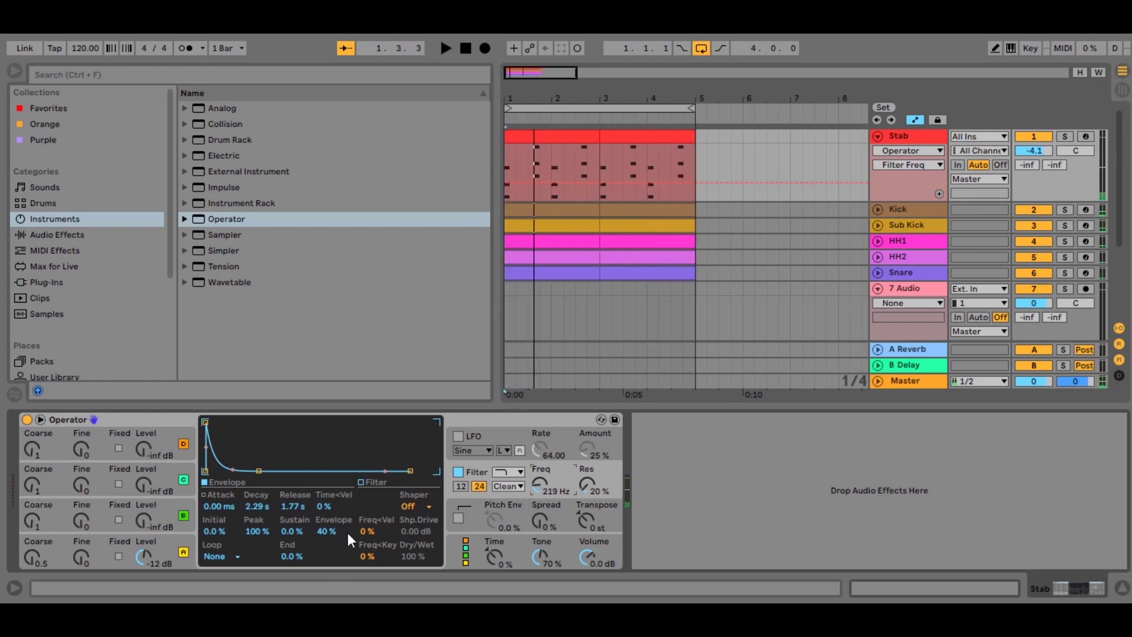
In Operator's global modulation settings, assign the first Key connection to LFO Rate.
left_click(454, 545)
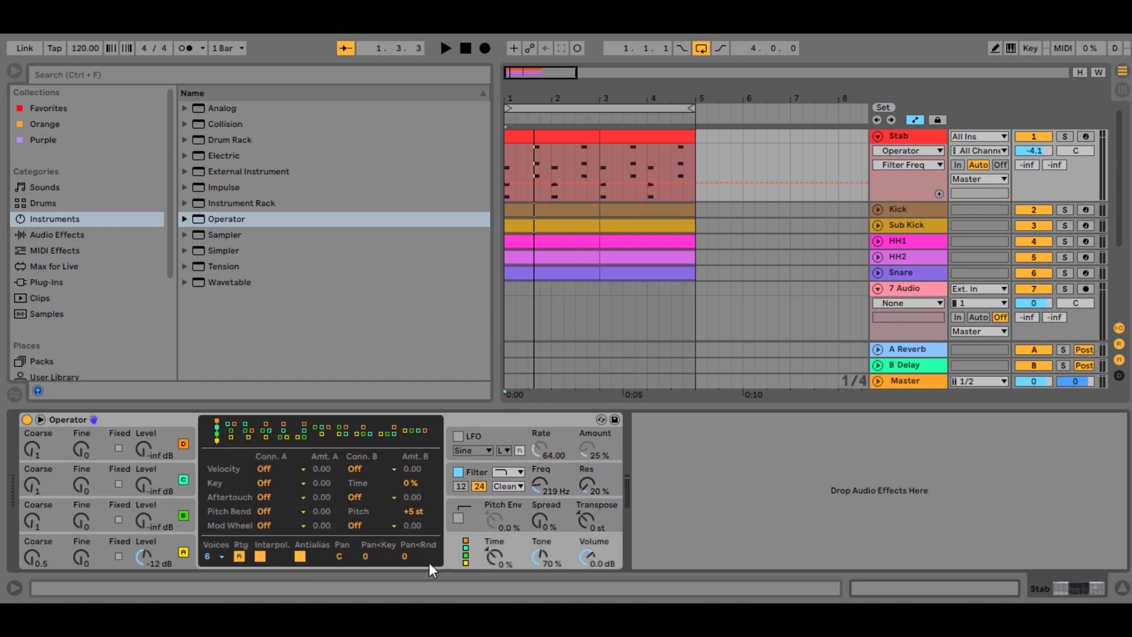
left_click(263, 484)
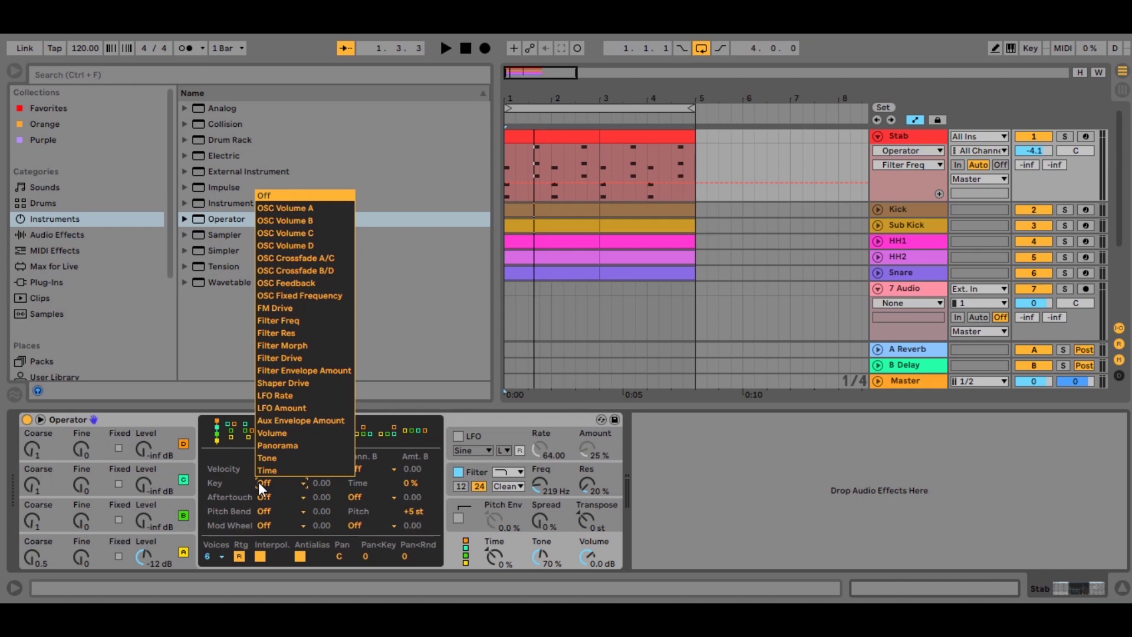
left_click(282, 396)
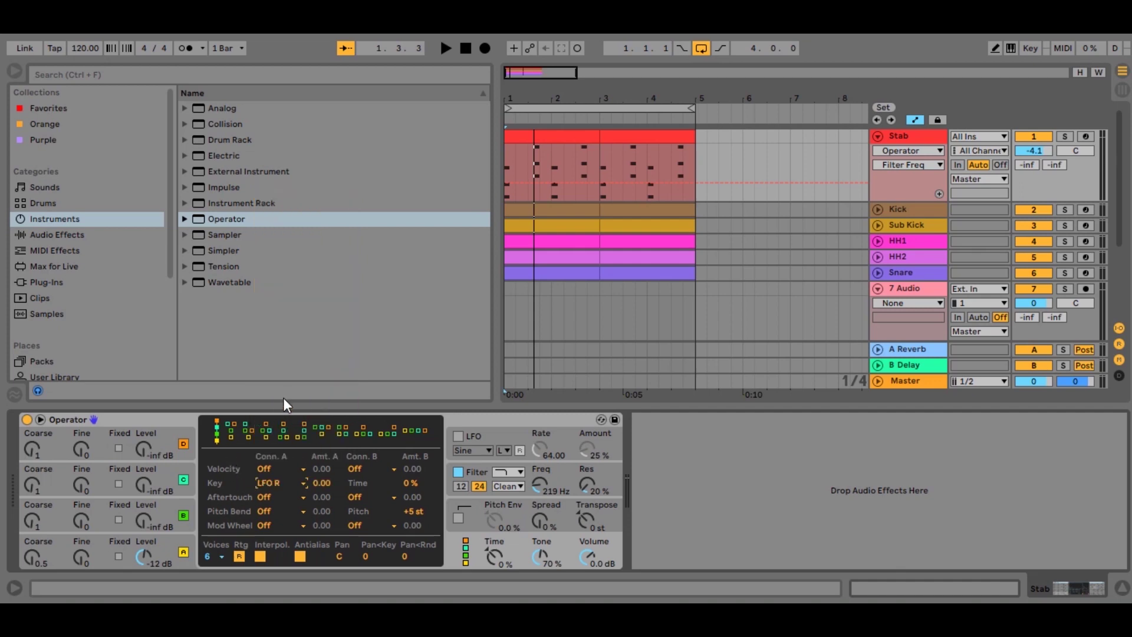
Turn on Operator's LFO with a rate of 25.20 and audition the Stab track soloed.
left_click(458, 437)
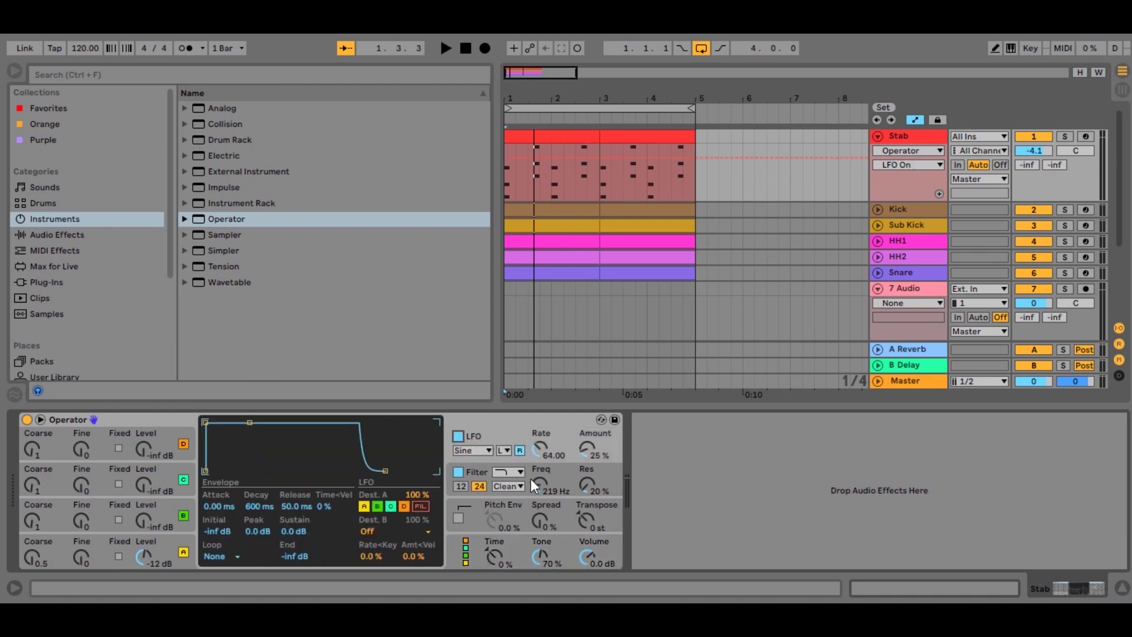
left_click_drag(538, 451, 537, 466)
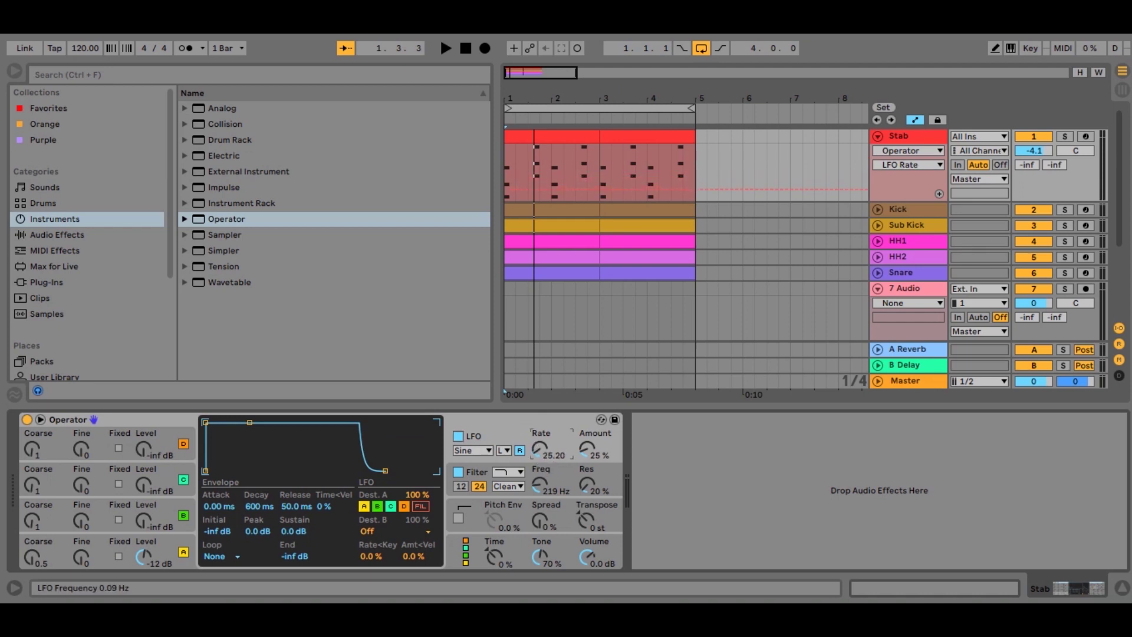
left_click(506, 419)
key("space")
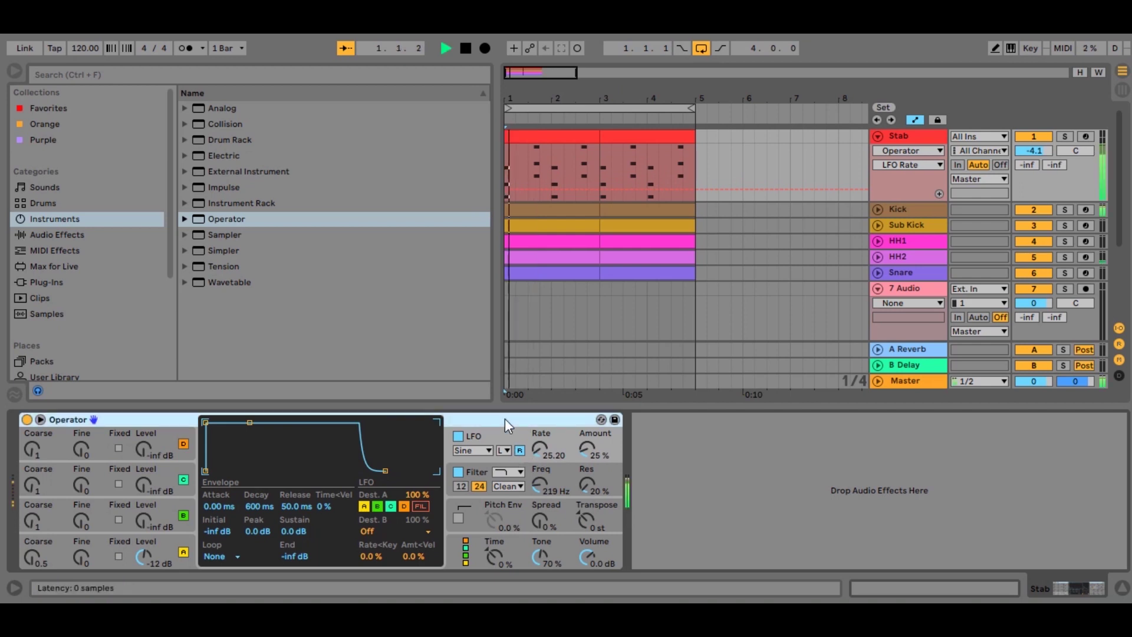
left_click(1066, 136)
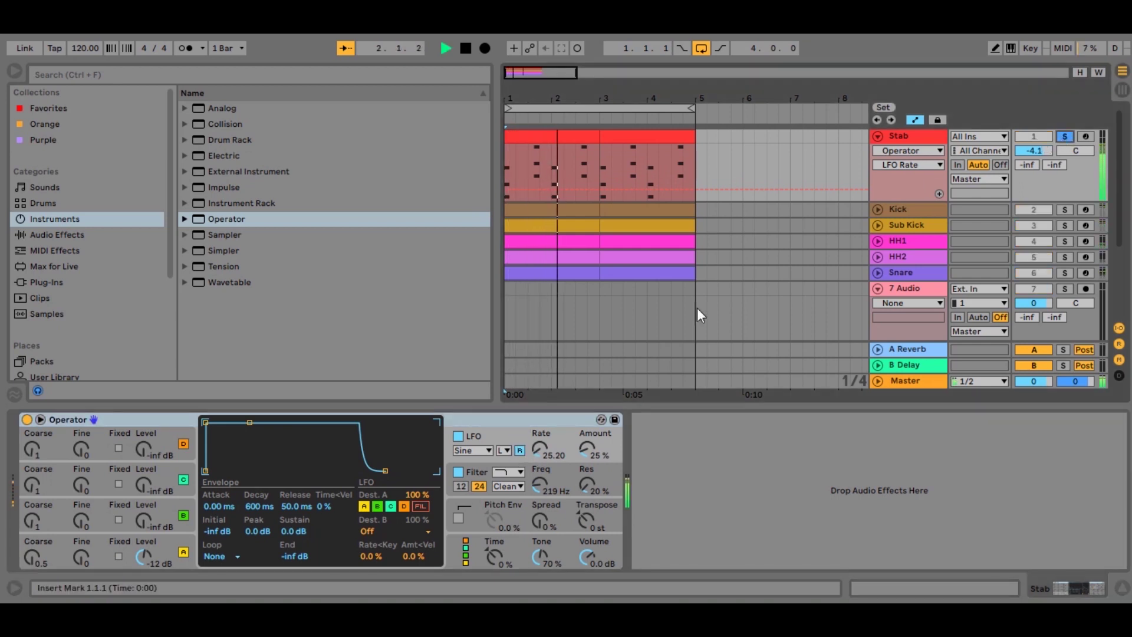
mouse_move(537, 447)
left_mouse_down()
mouse_move(538, 417)
mouse_move(538, 441)
left_mouse_up()
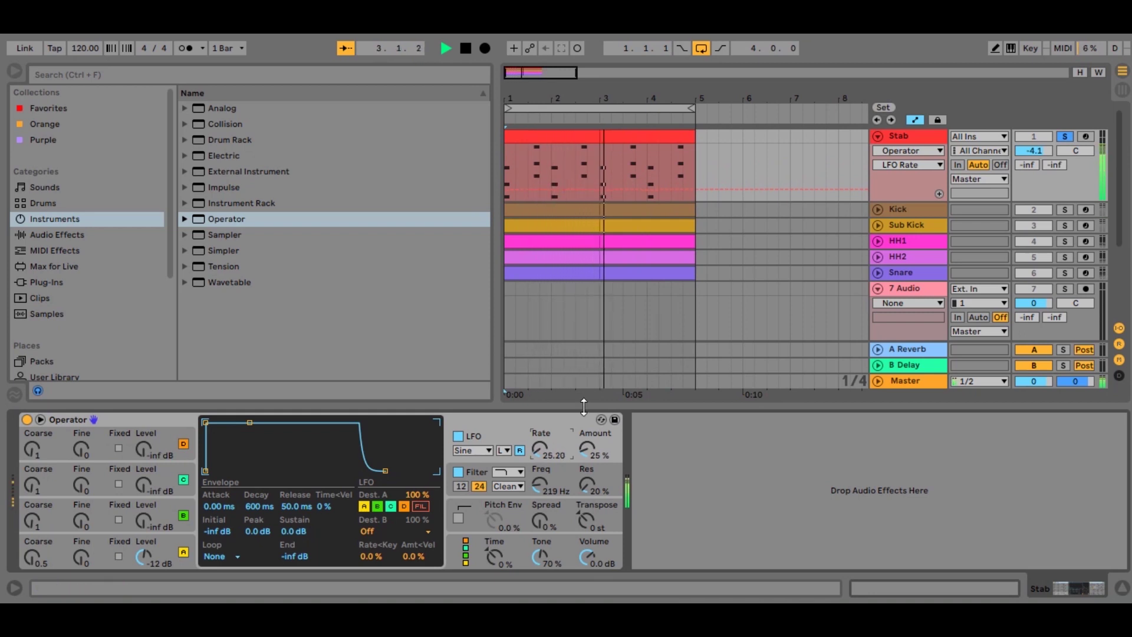
key("space")
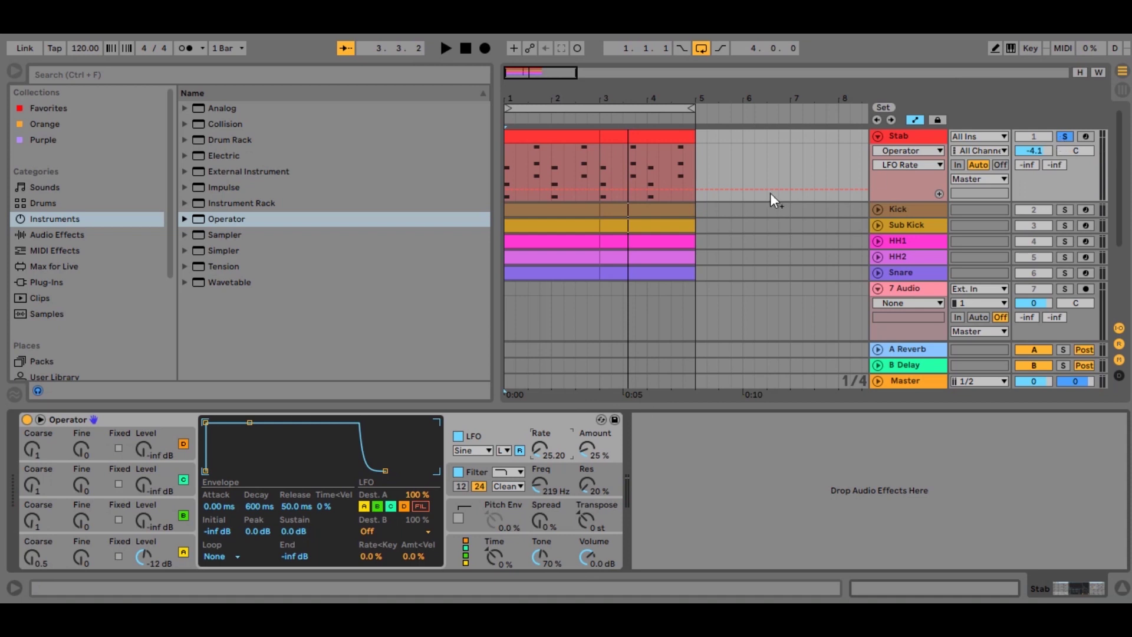
Add an Auto Filter after Operator as a band-pass, with frequency at 874 Hz and resonance at 41%.
left_click(73, 71)
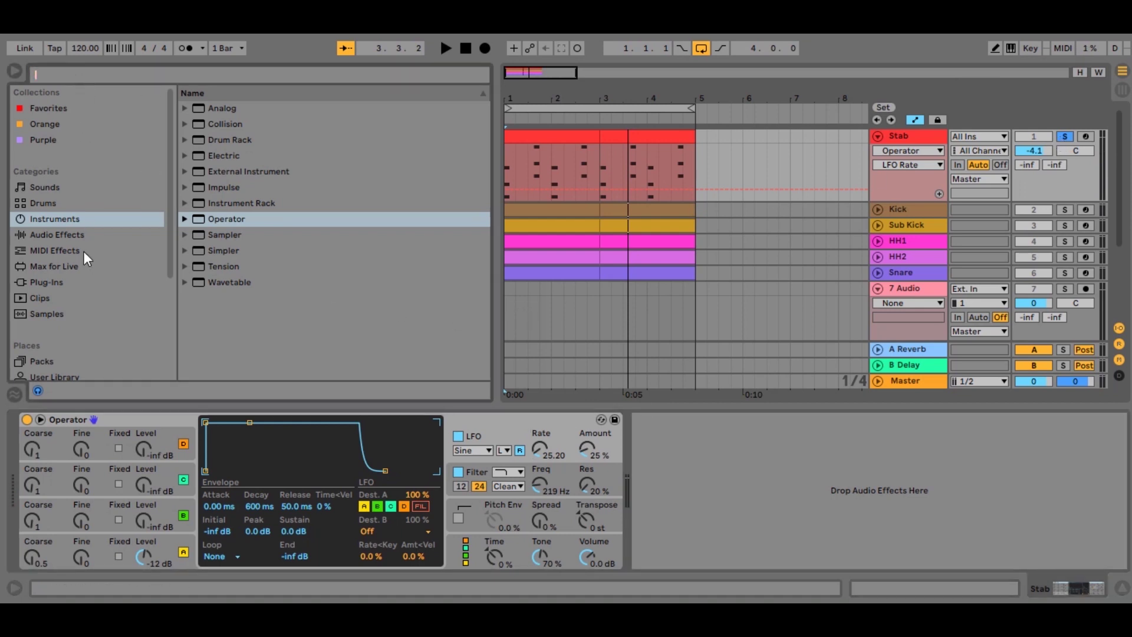
left_click(56, 236)
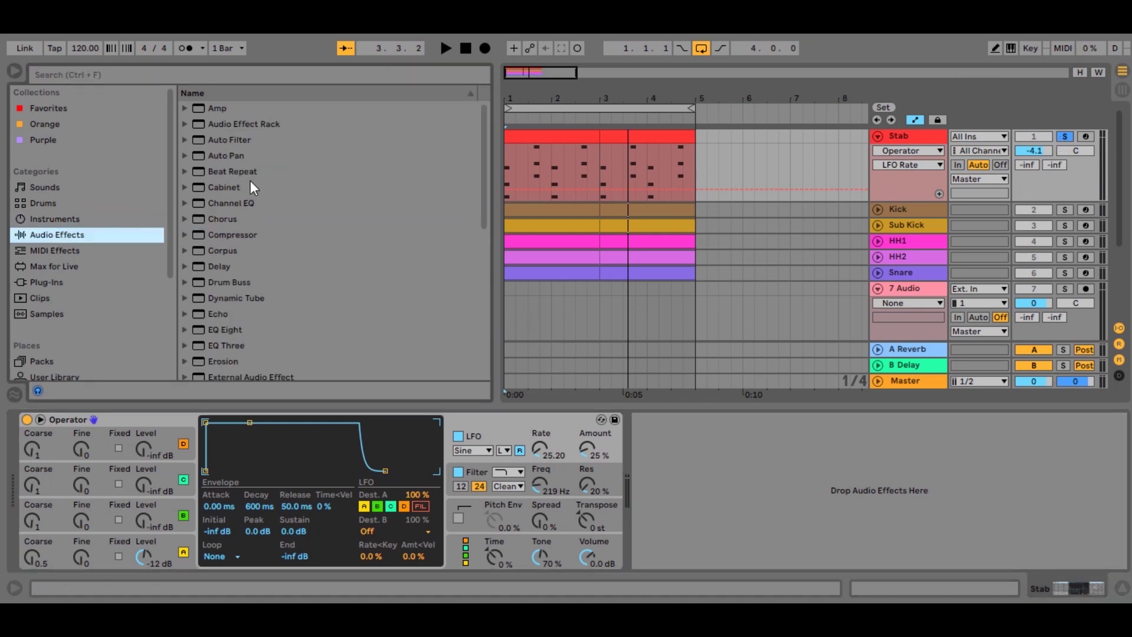
left_click_drag(233, 143, 725, 474)
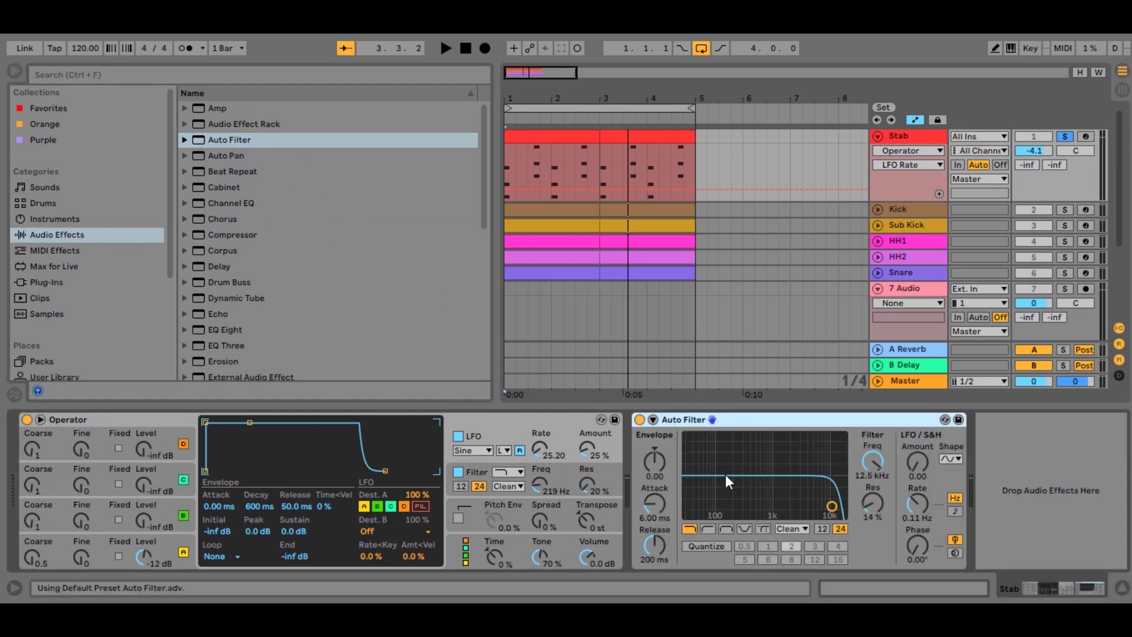
left_click(729, 529)
left_click_drag(811, 492, 770, 489)
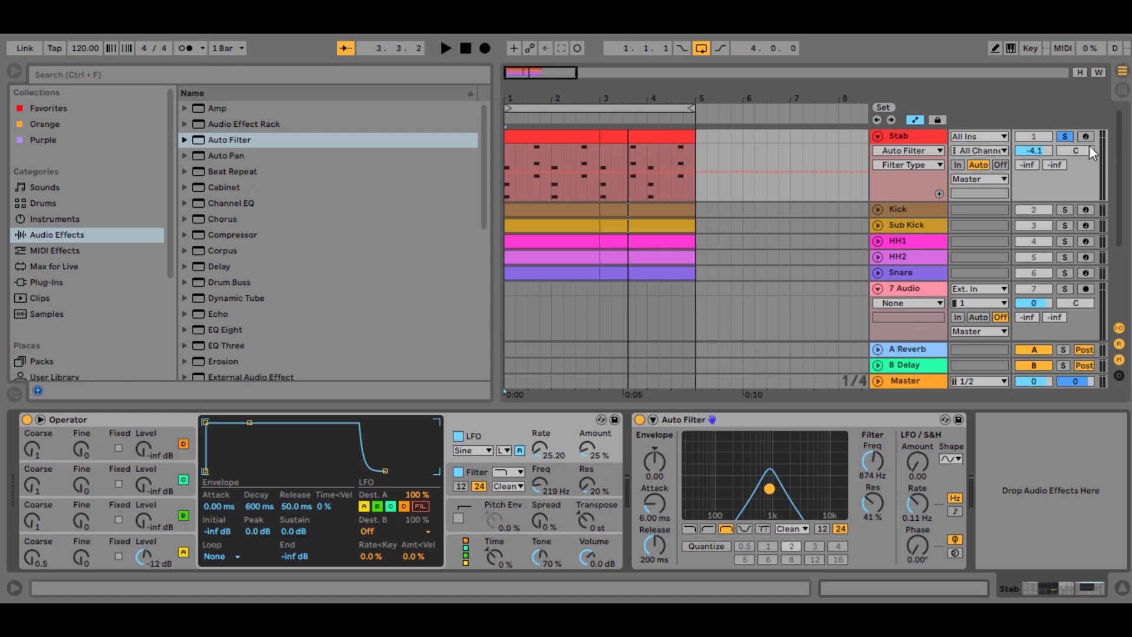
During playback, set the Auto Filter's LFO amount to 17.6 and its rate to 0.32 Hz.
key("space")
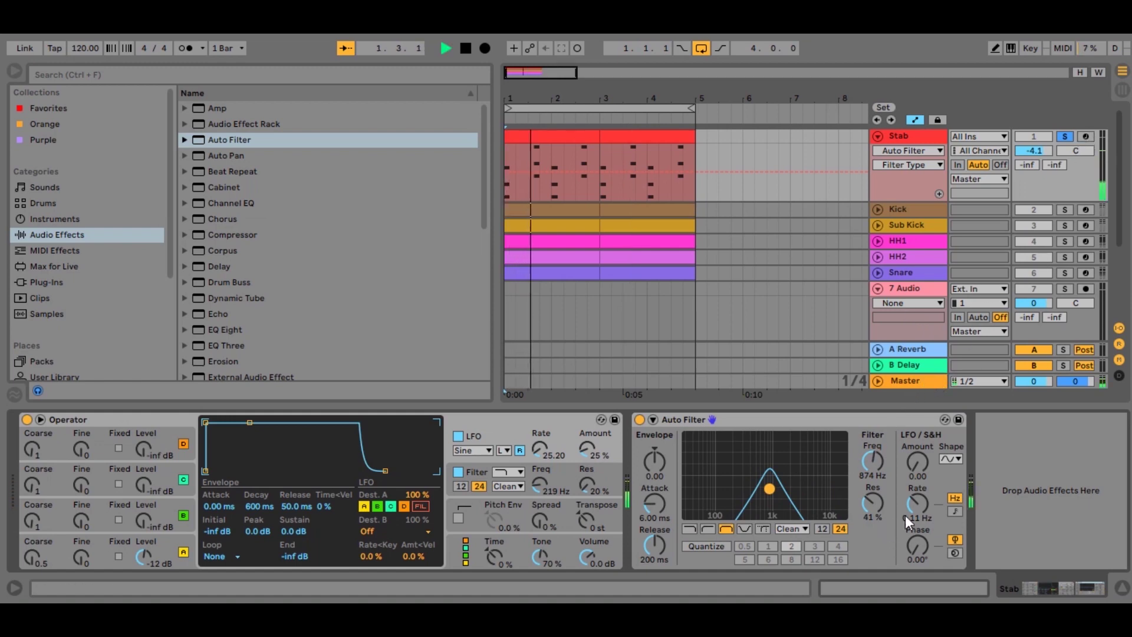
left_click_drag(918, 463, 917, 441)
left_click_drag(916, 494, 916, 482)
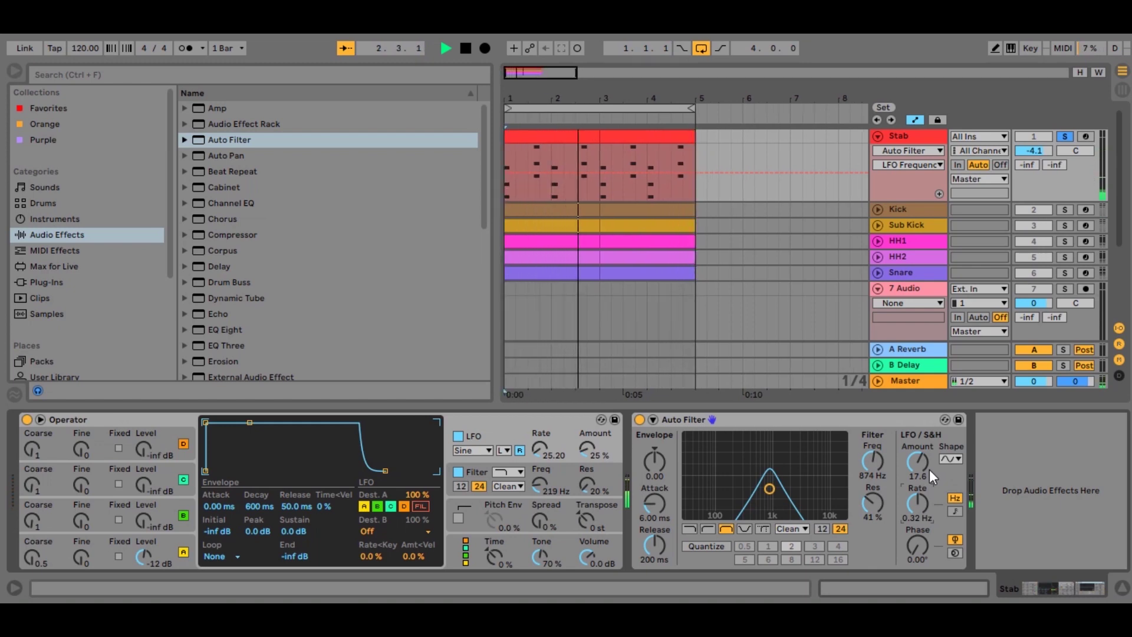
Lower the Auto Filter's LFO amount to 13.8 and its rate to 0.18 Hz, then stop playback.
left_click_drag(917, 501, 918, 516)
key("space")
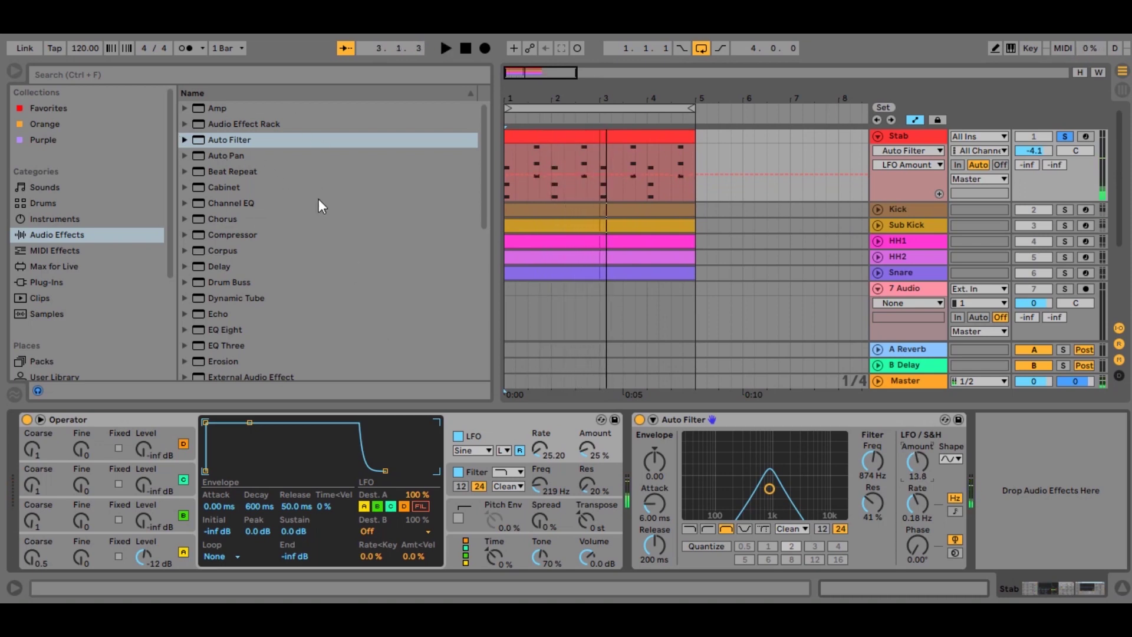
Add a Delay after the Auto Filter and unlink its channels, with 6 sixteenths on the left and 4 on the right.
left_click(225, 265)
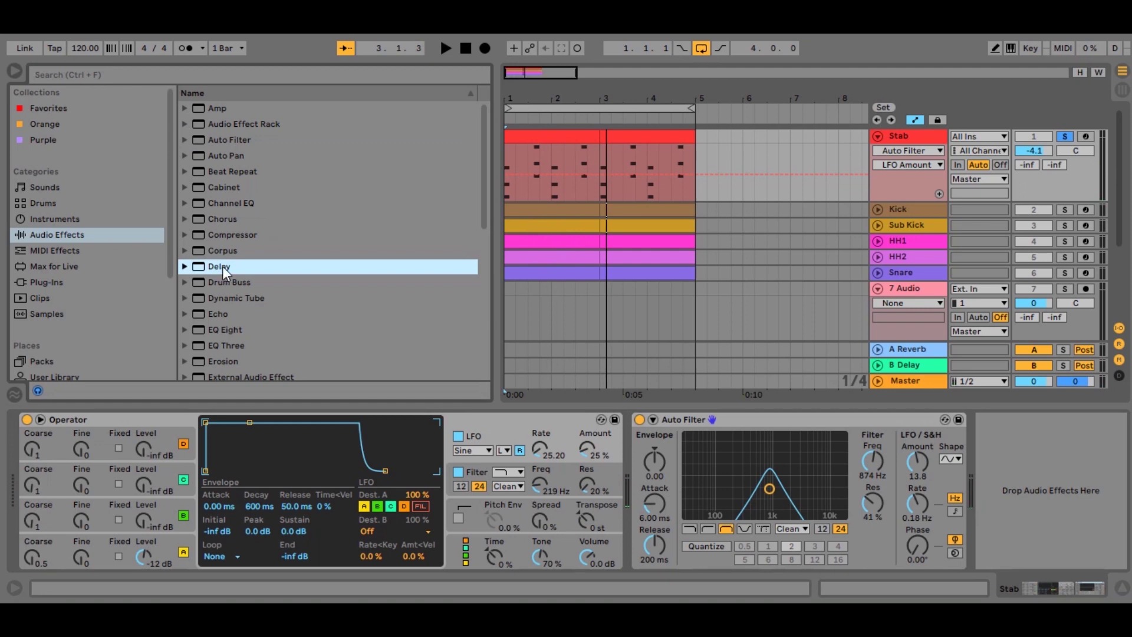
left_click_drag(217, 266, 1025, 466)
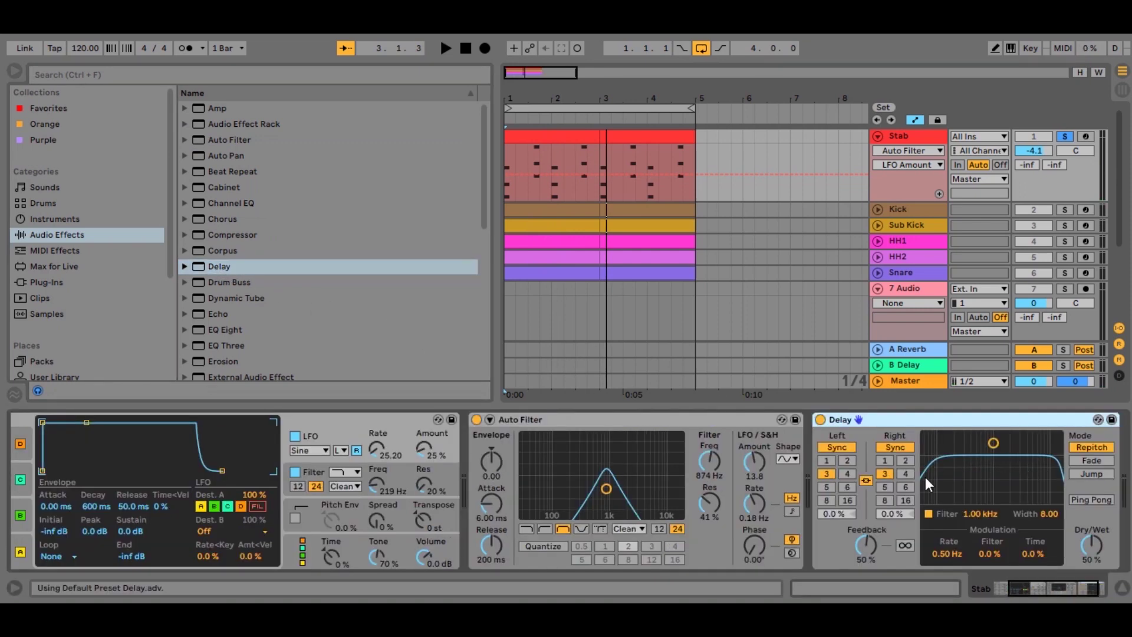
left_click(847, 488)
left_click(887, 473)
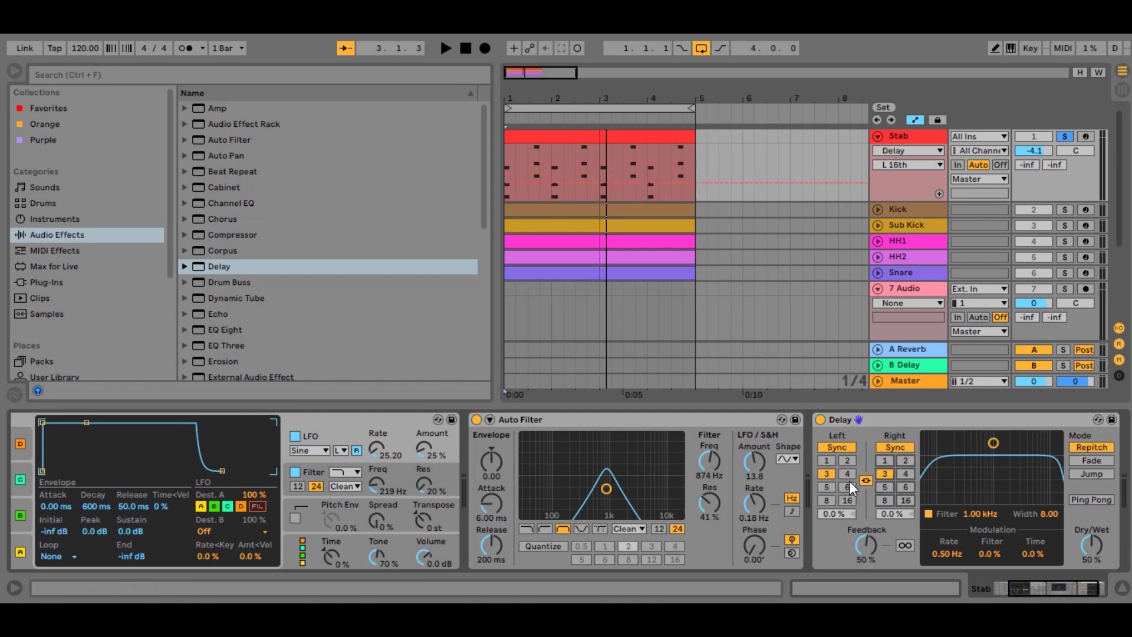
left_click(866, 482)
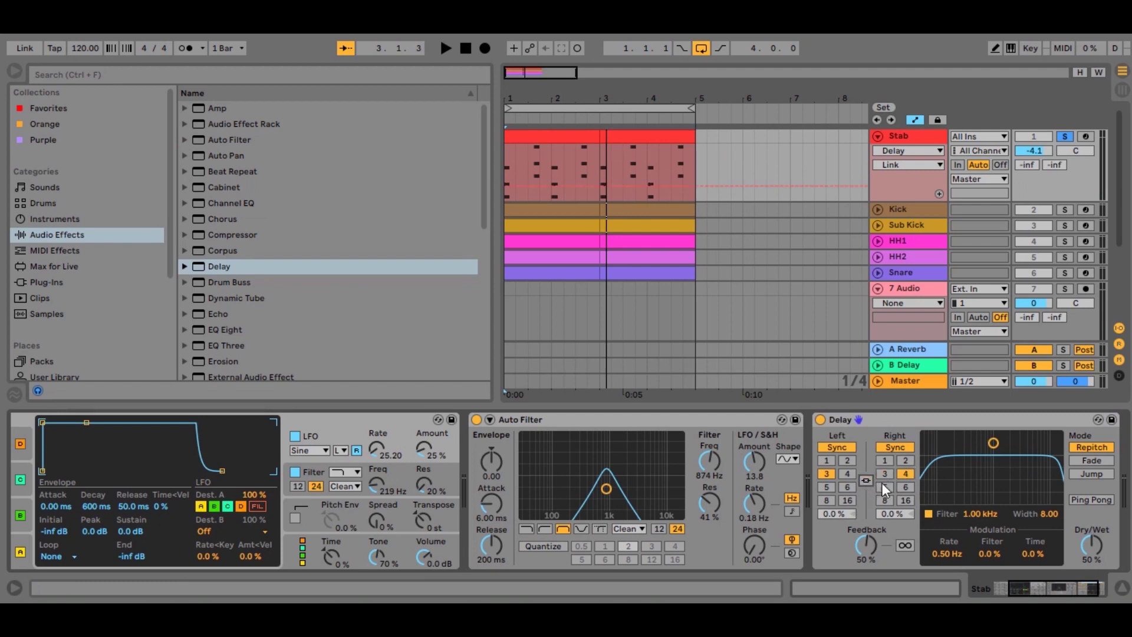
left_click(849, 488)
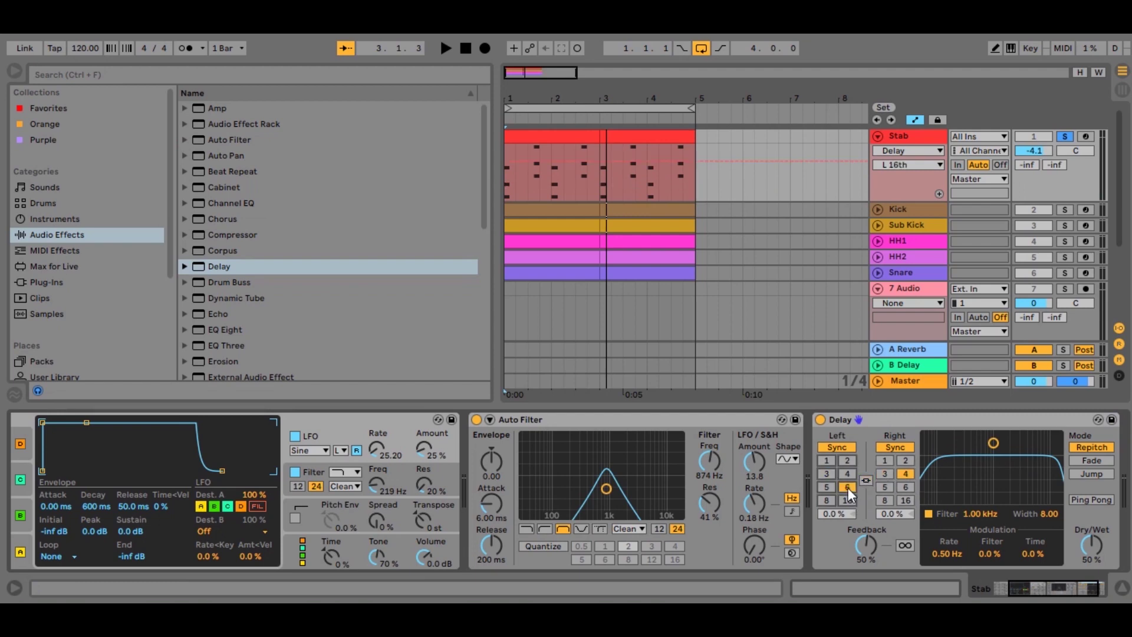
Offset the Delay's left time by -2.6% and its right time by 2.1%, keeping the right channel synced.
left_click_drag(836, 510, 885, 510)
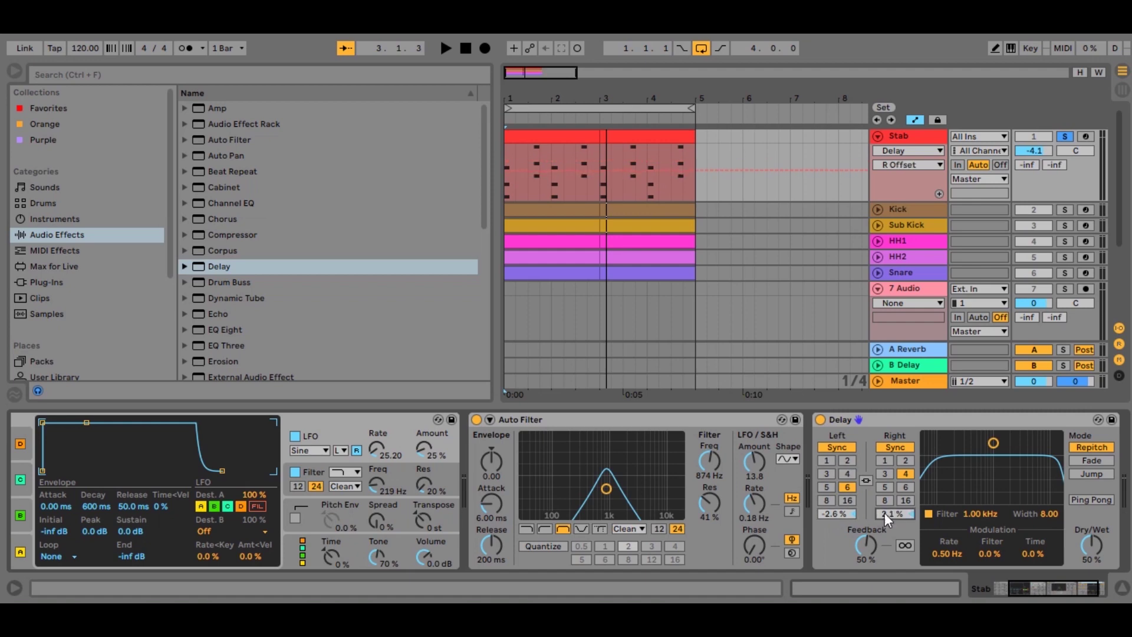
left_click(896, 447)
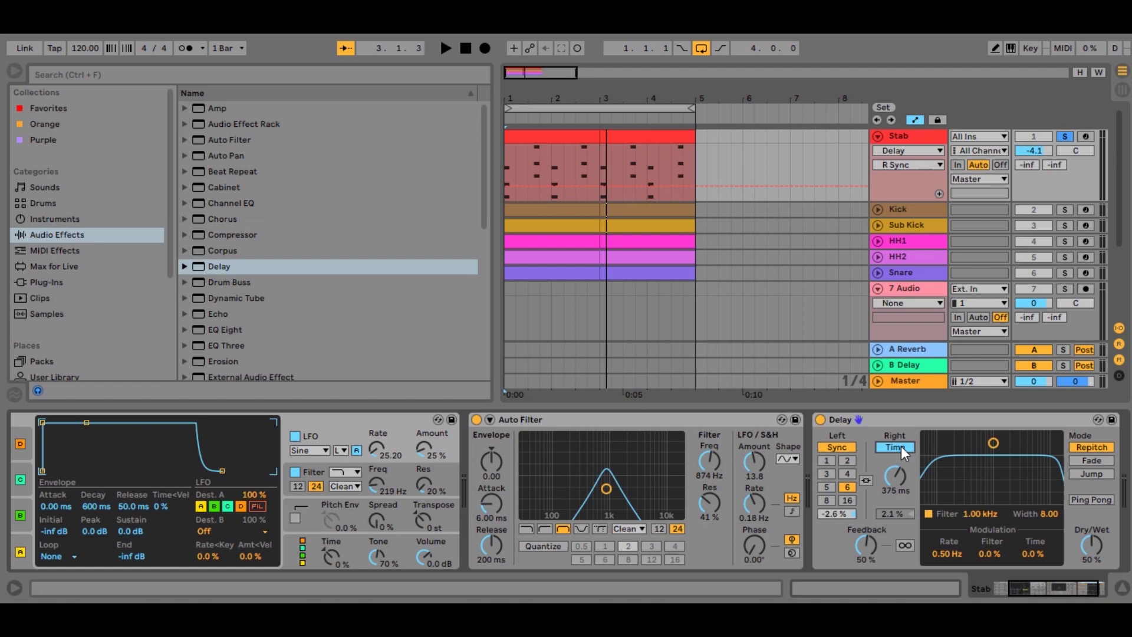
left_click(902, 446)
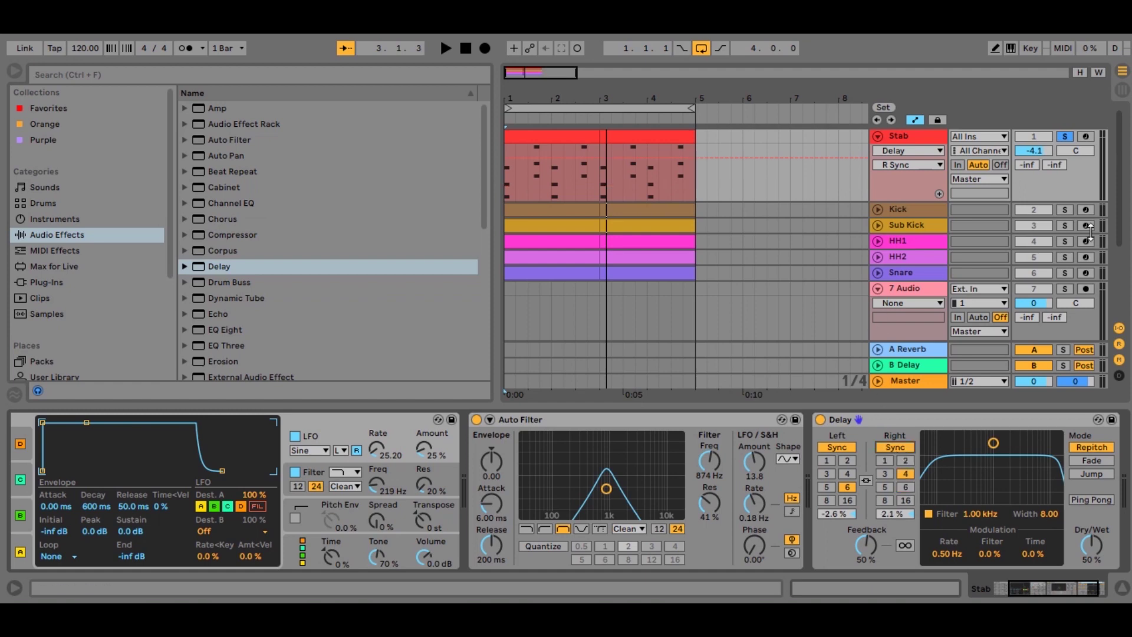
Audition the soloed Stab track and change the Delay's right channel to 3 sixteenths.
key("space")
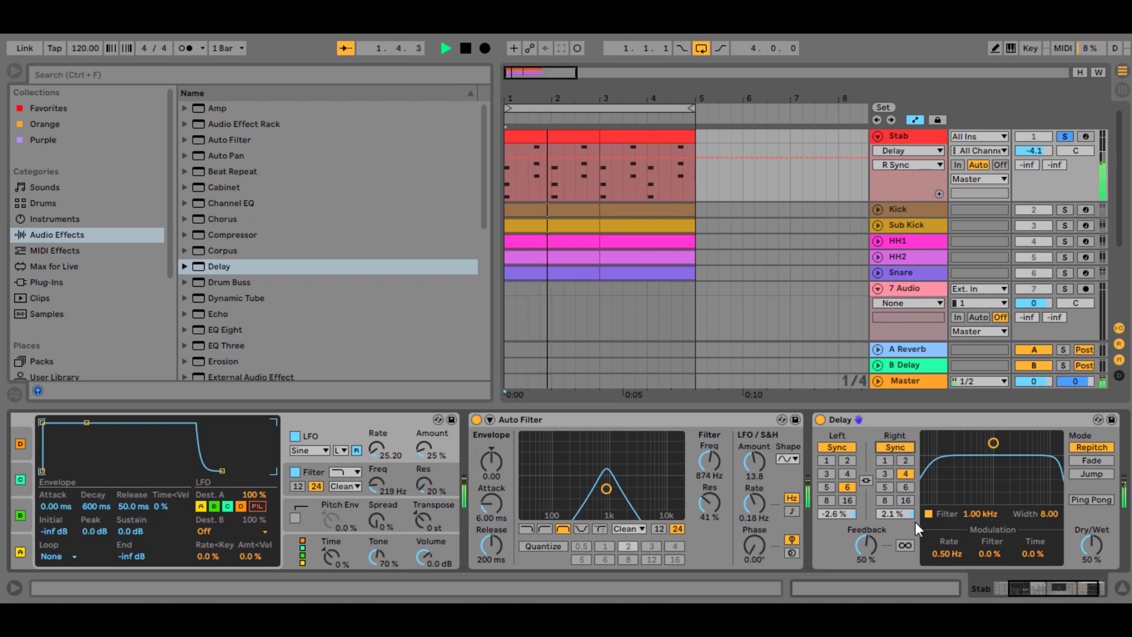
left_click(885, 473)
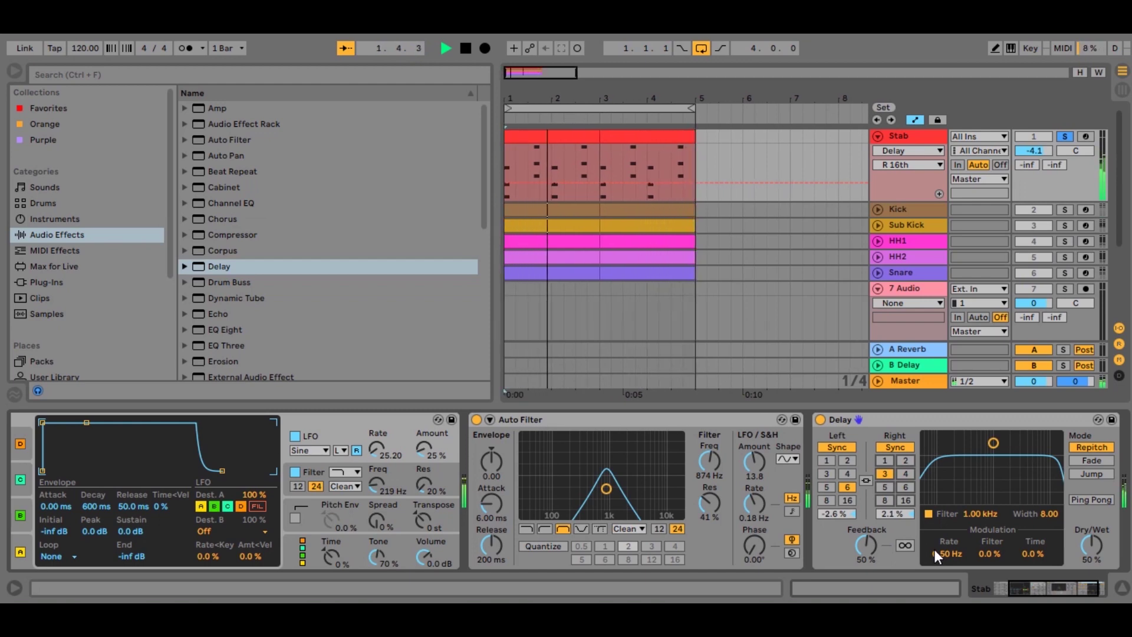
key("space")
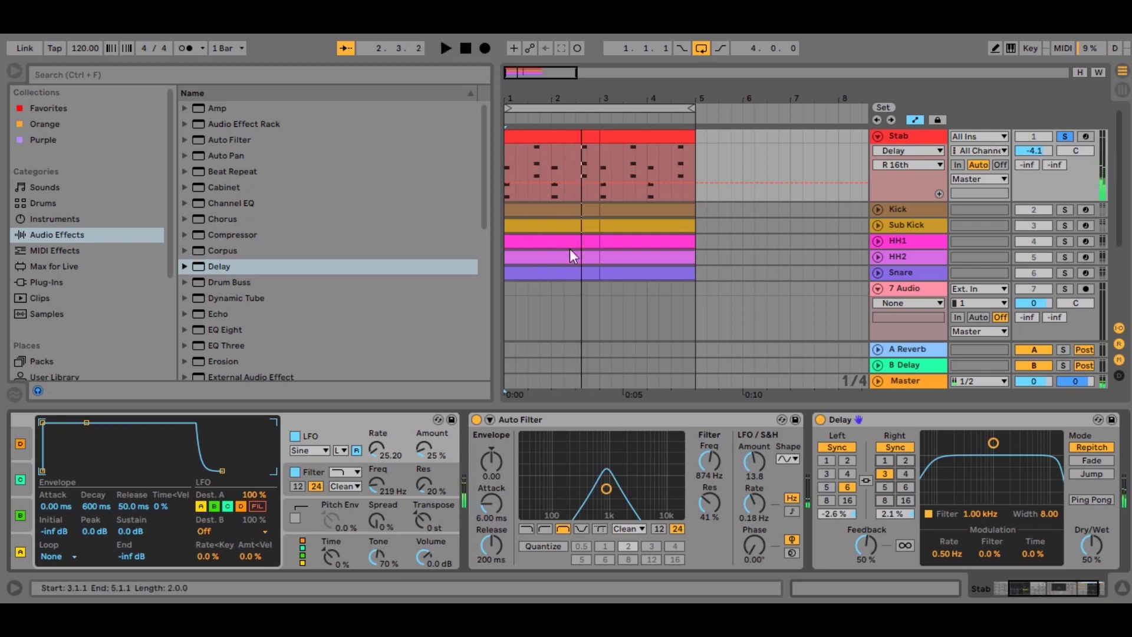
Find Reverb among the audio effects and add it after the Delay on the Stab track.
left_click(102, 72)
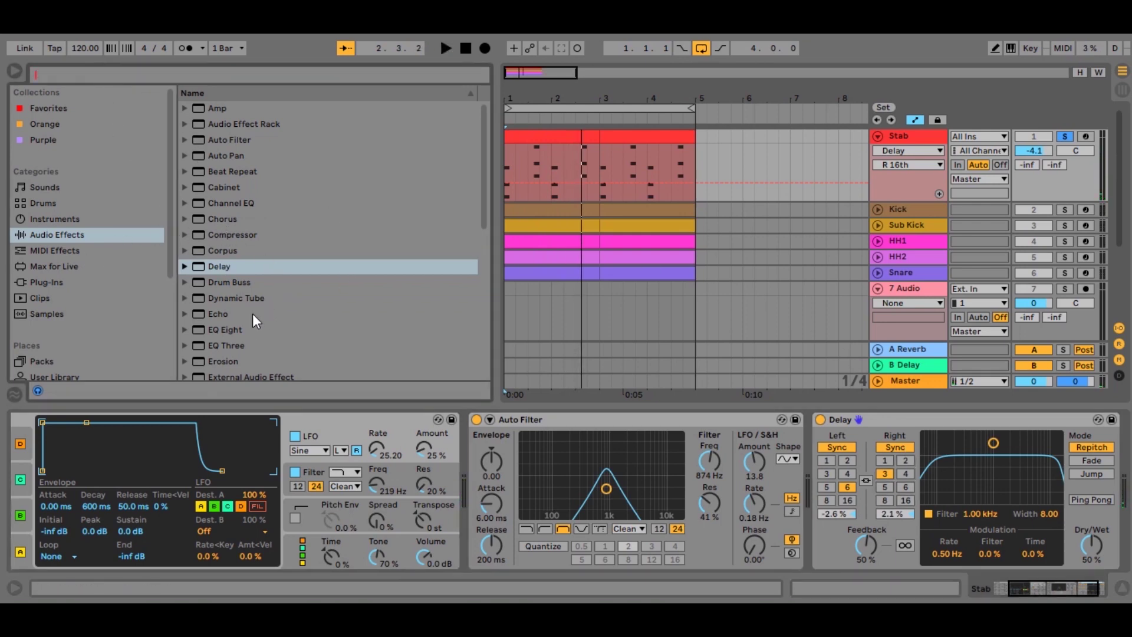
scroll(254, 313, "down", 1)
scroll(266, 314, "down", 6)
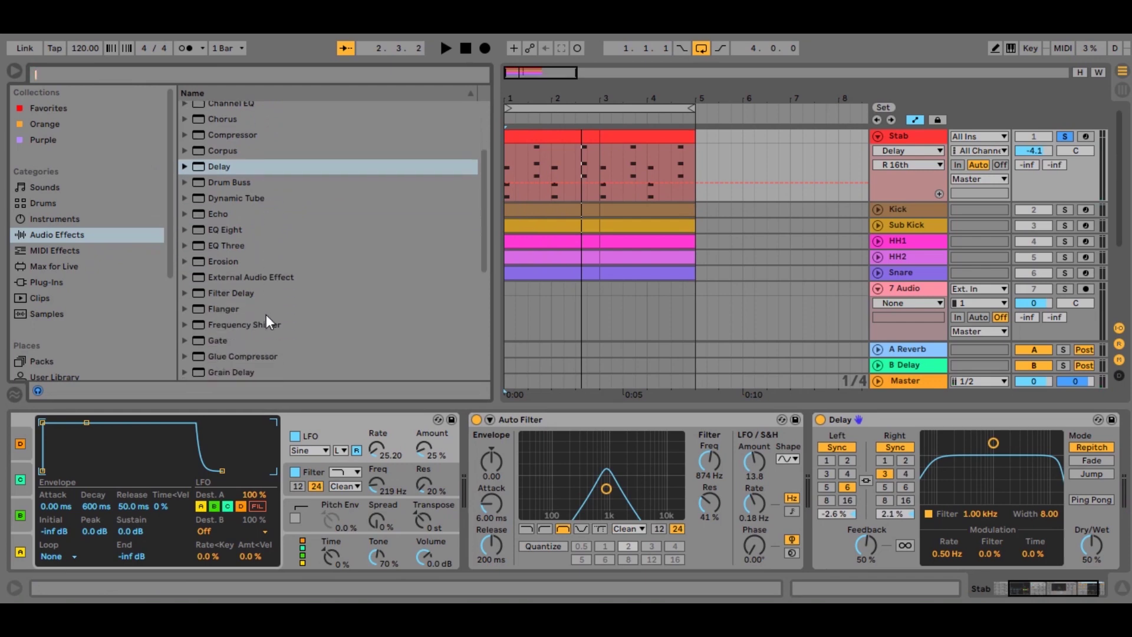
scroll(261, 322, "down", 2)
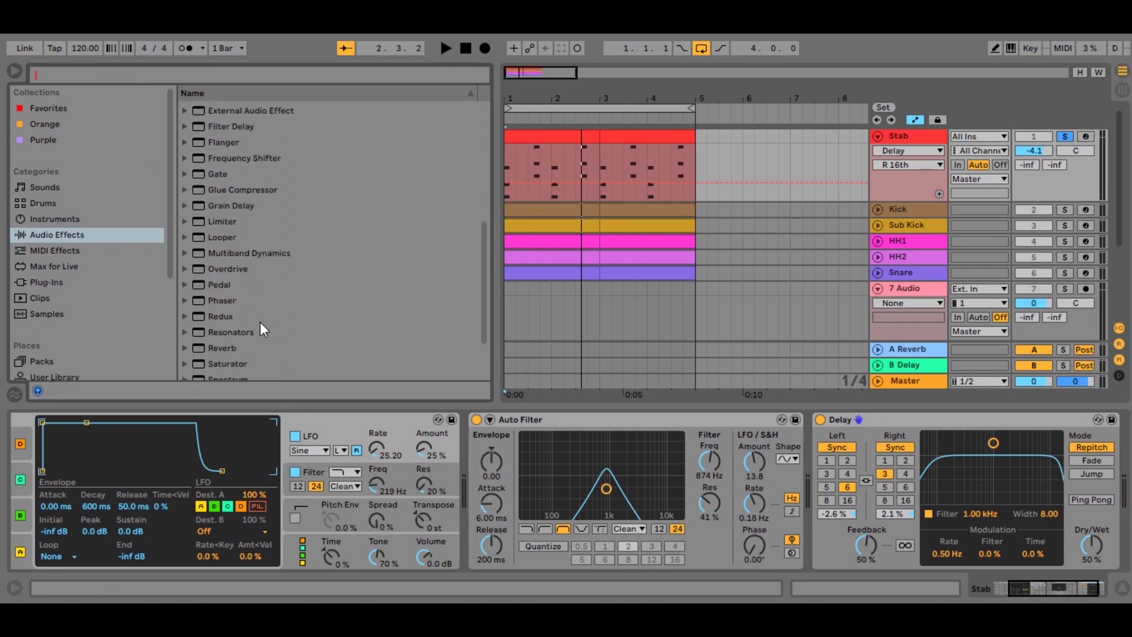
left_click(224, 347)
left_click_drag(1093, 438, 1104, 464)
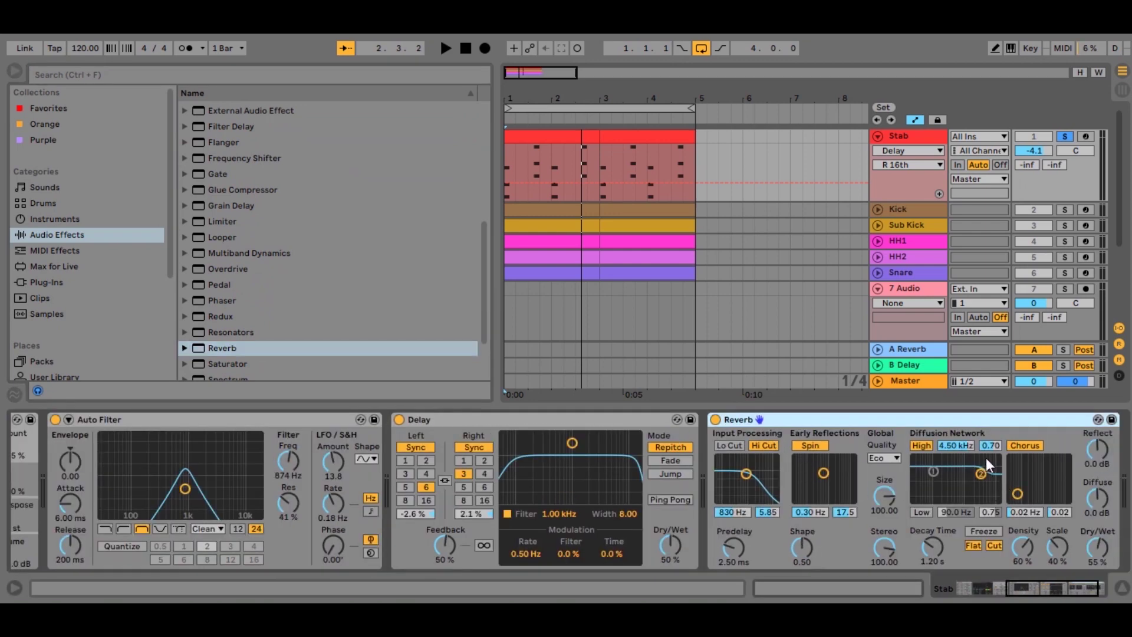
Turn off the Reverb's chorus, high shelf and early-reflection spin, and set its quality to Mid.
left_click(1017, 447)
left_click(927, 446)
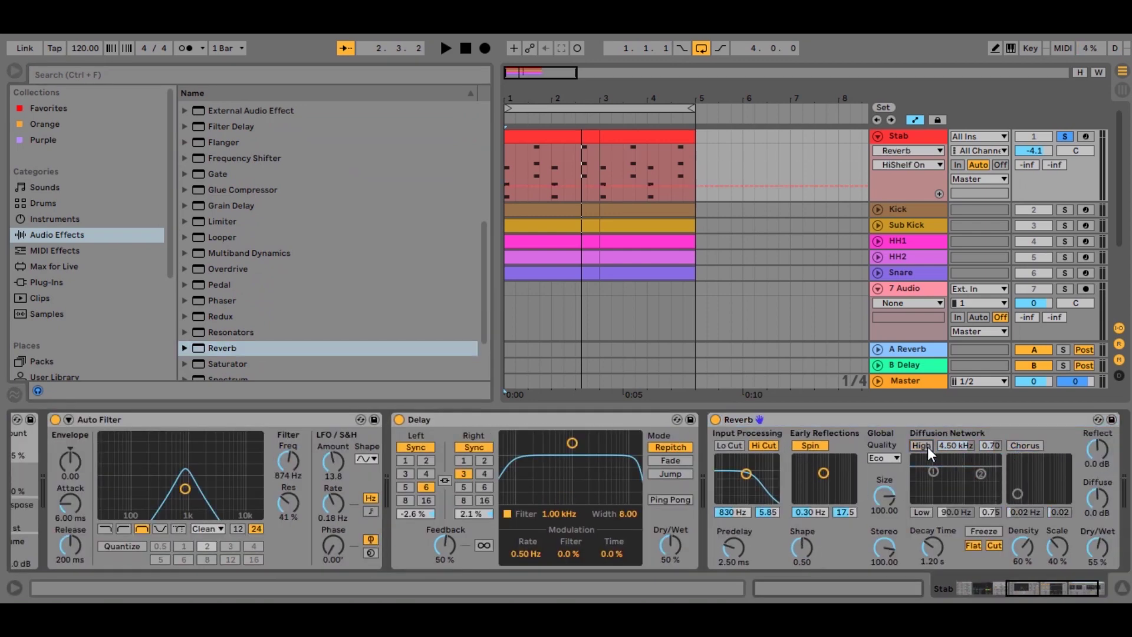
left_click(891, 460)
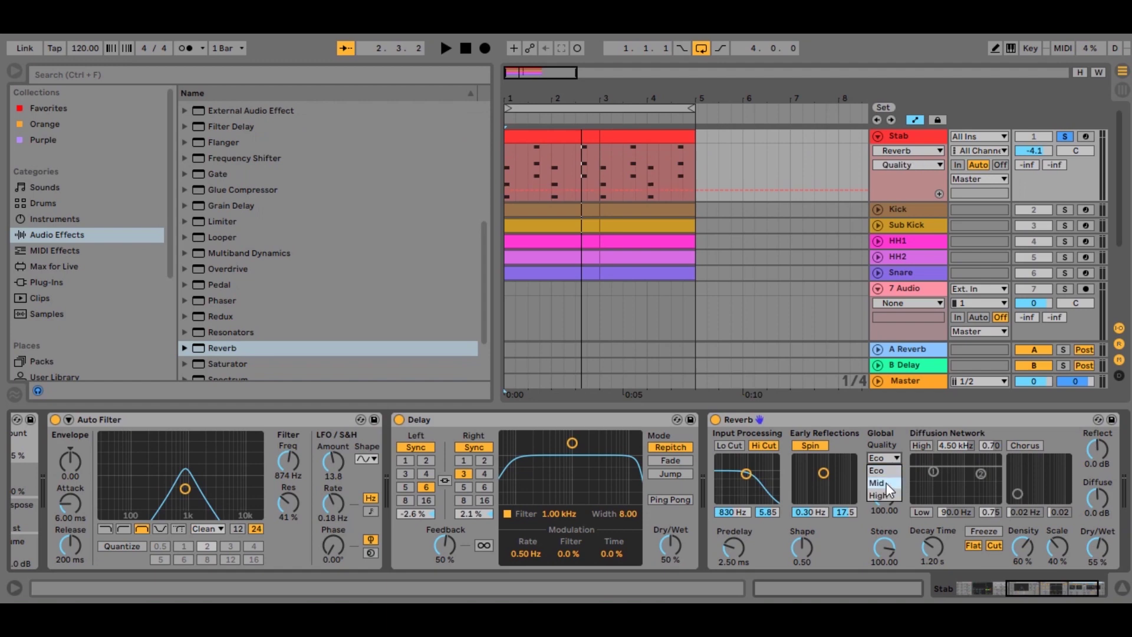
left_click(822, 444)
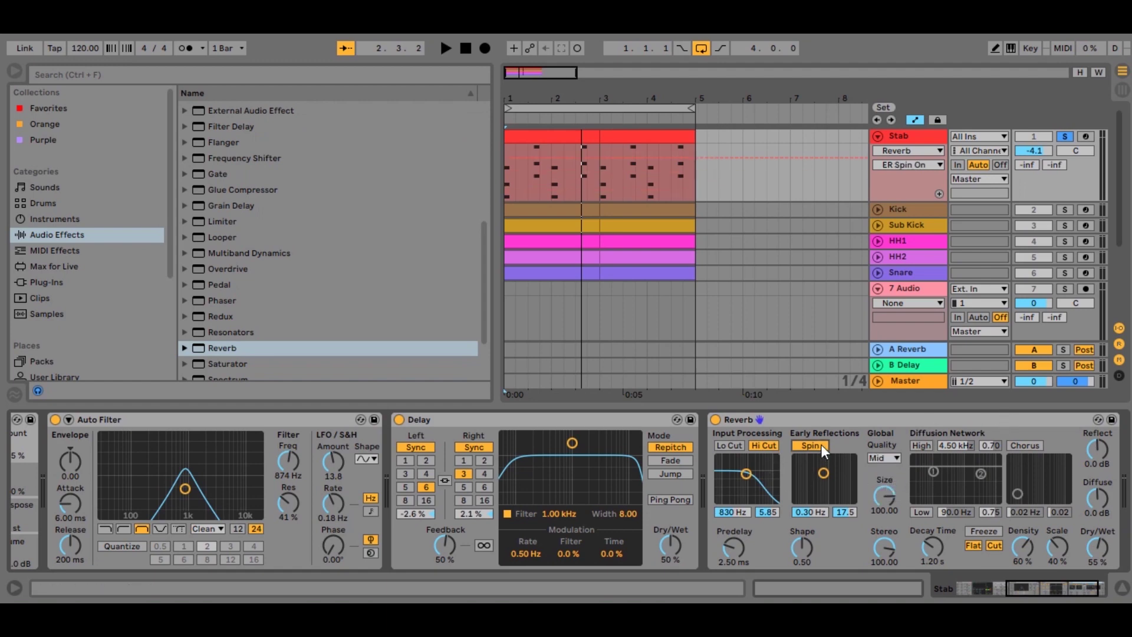
Enable the Reverb's input low cut, set the input filter to 1.94 kHz with width 6.17, and audition the soloed Stab.
left_click(736, 448)
left_click_drag(751, 485, 754, 472)
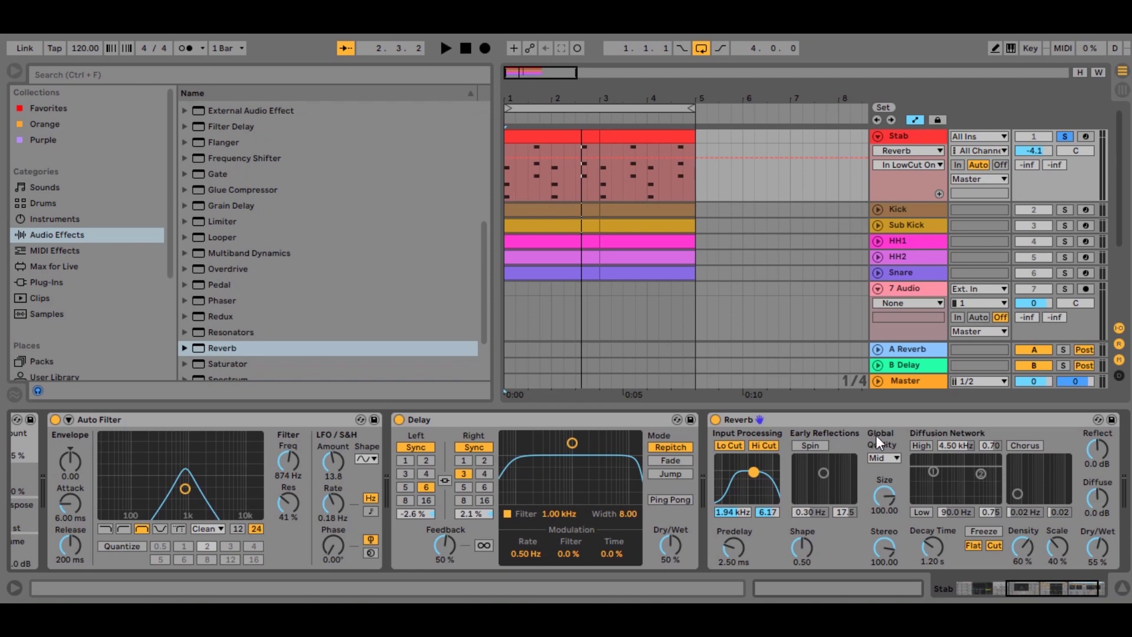
key("space")
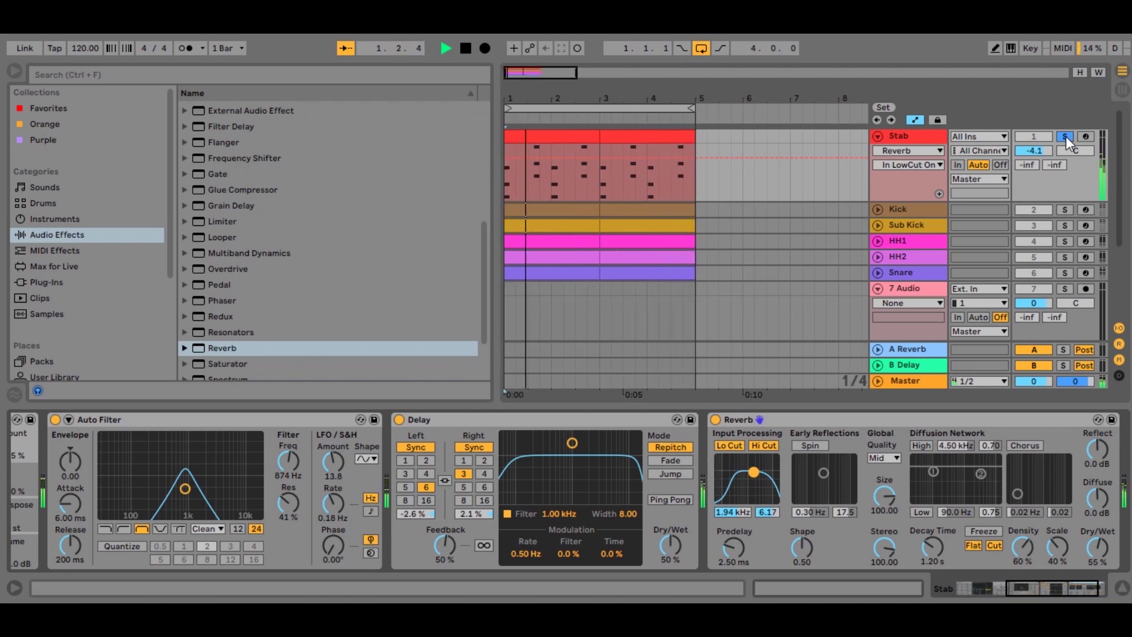
key("space")
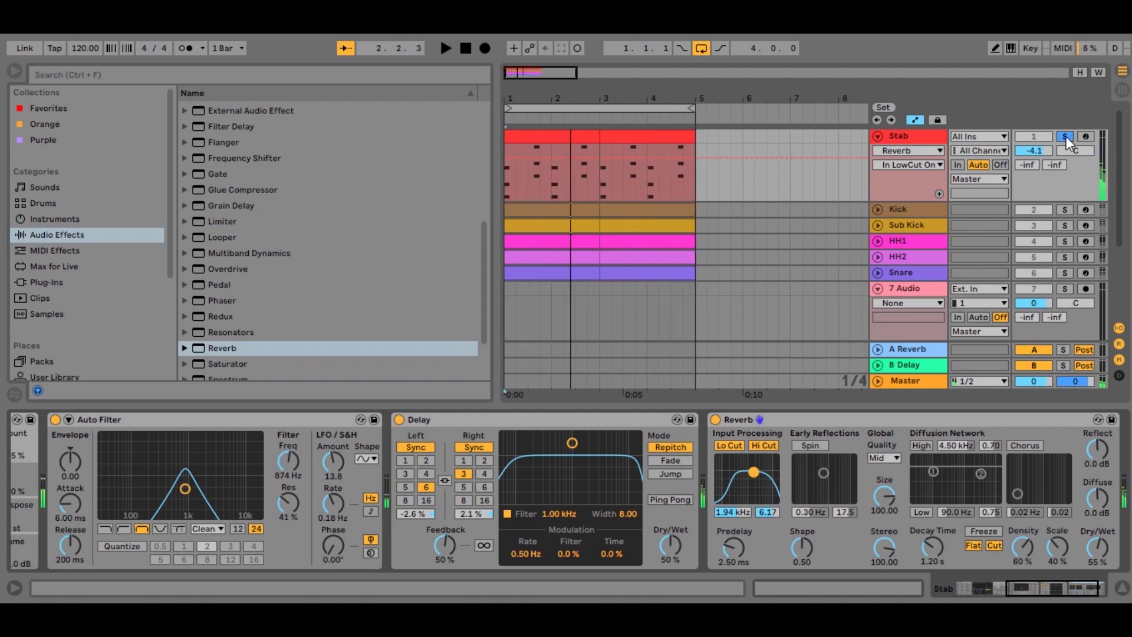
Unsolo the Stab track and play the loop to hear it together with all the drum tracks.
left_click(1067, 136)
key("space")
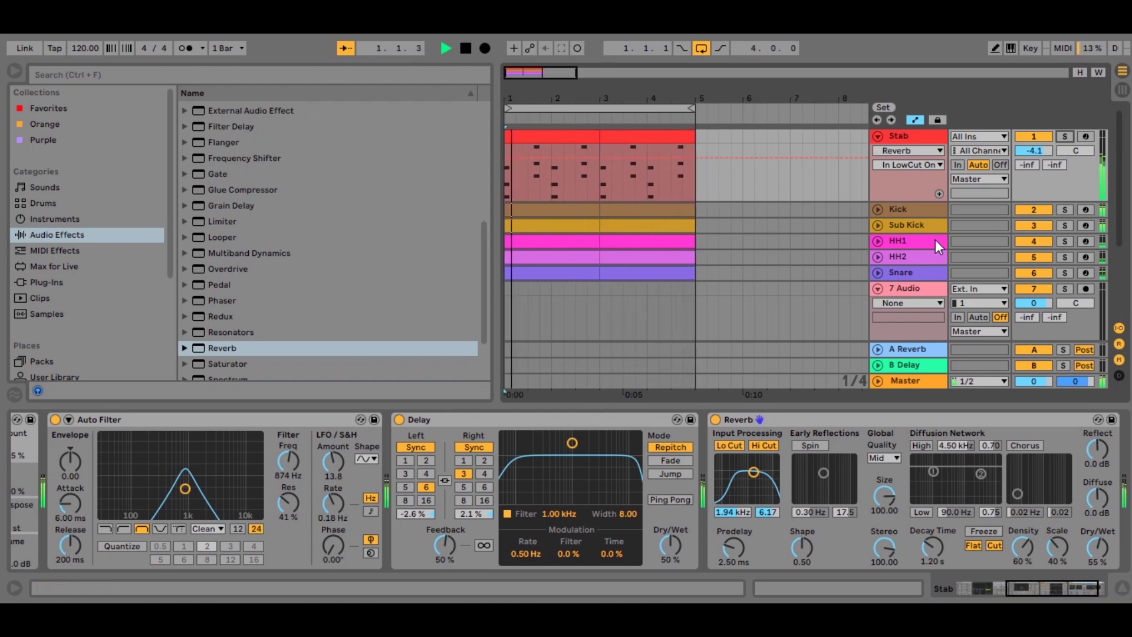
key("space")
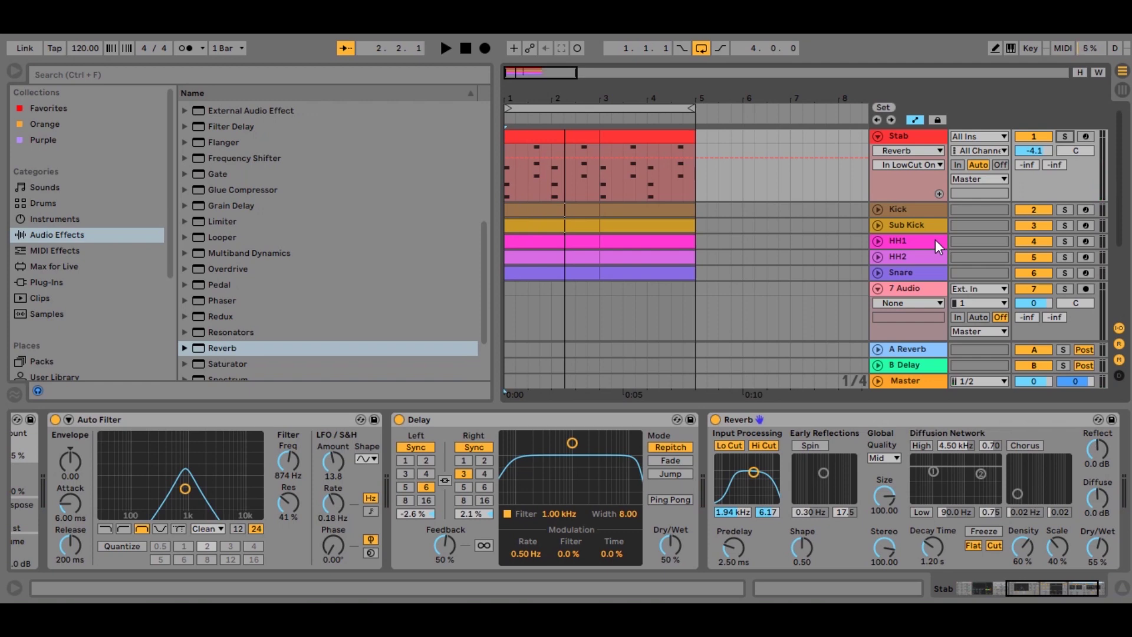
mouse_move(1064, 585)
left_mouse_down()
mouse_move(1080, 589)
mouse_move(1028, 600)
mouse_move(1071, 599)
mouse_move(1057, 598)
left_mouse_up()
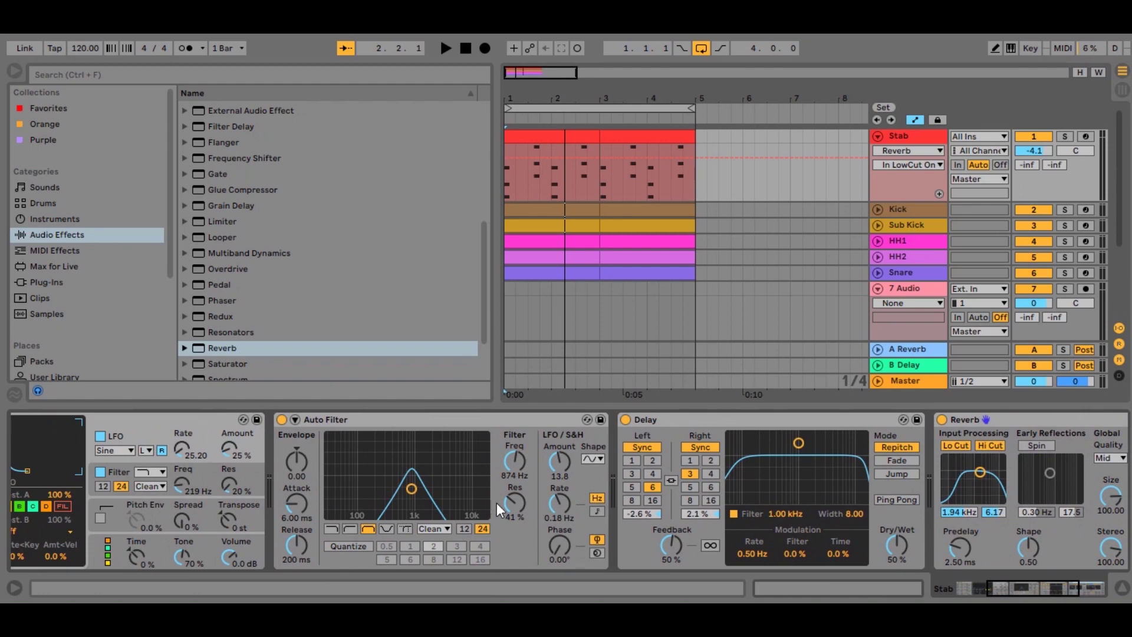
left_click_drag(1010, 587, 892, 600)
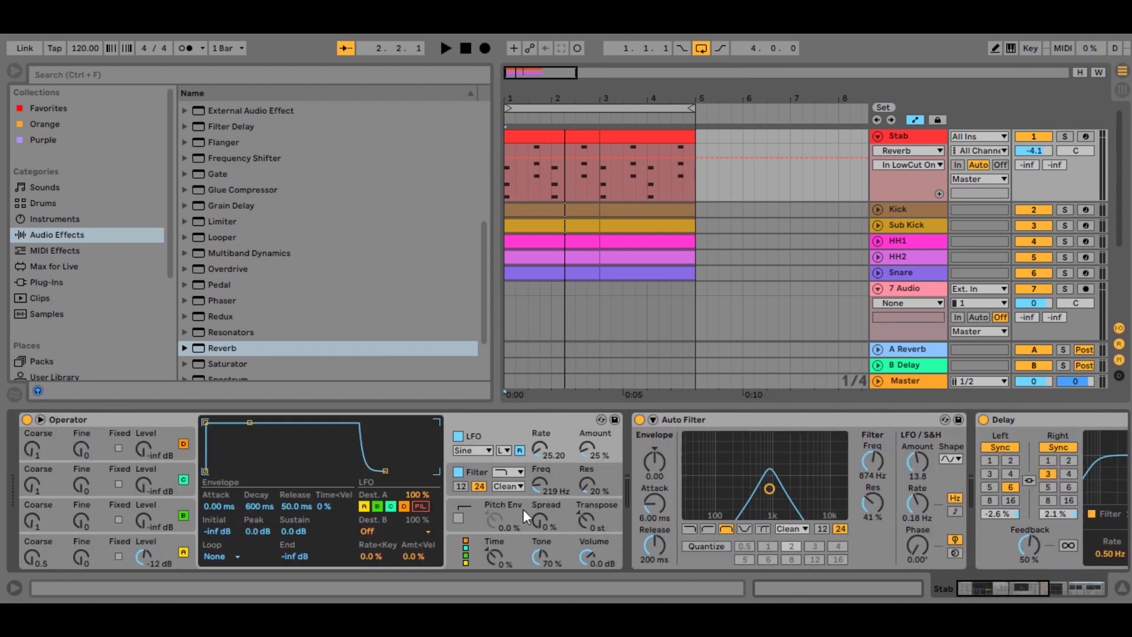